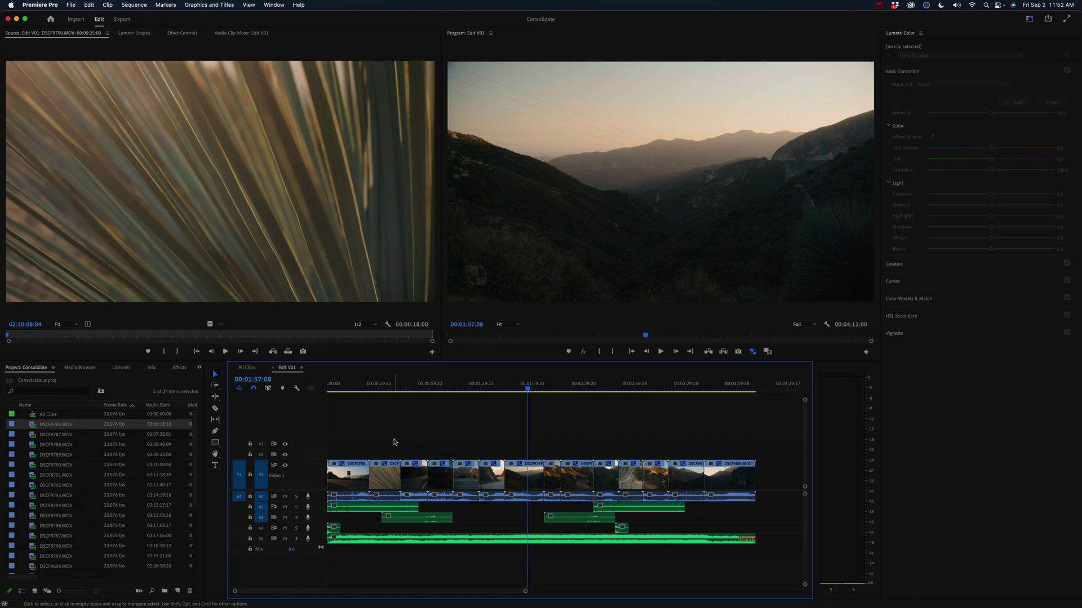
# Review the clips in the All Clips and Edit V01 sequences, leaving nothing selected
pyautogui.click(248, 367)
pyautogui.moveTo(334, 460); pyautogui.dragTo(595, 536)
pyautogui.click(454, 457)
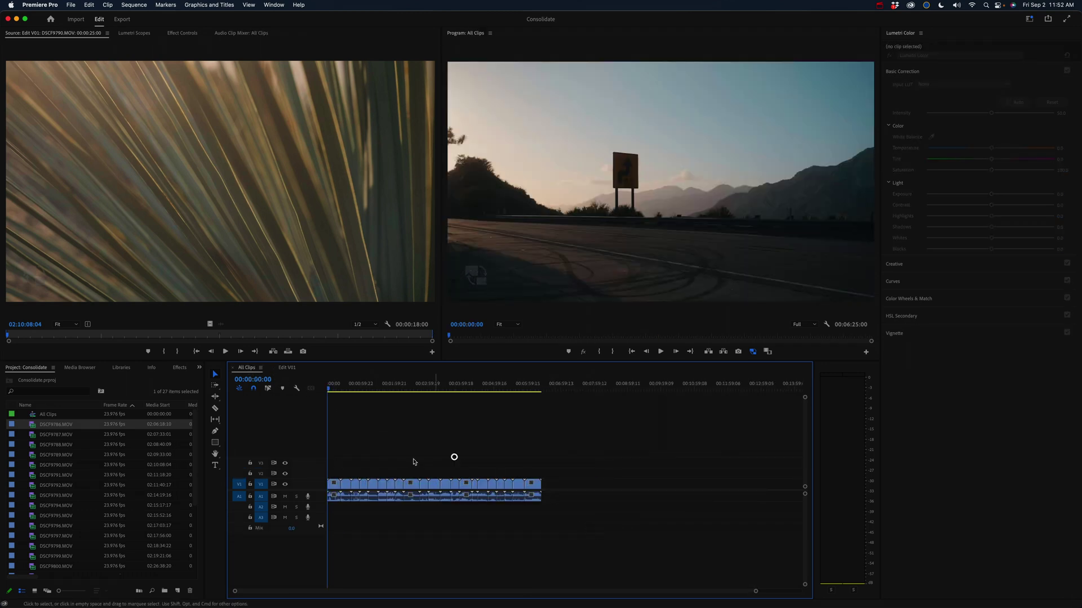
pyautogui.click(287, 368)
pyautogui.moveTo(774, 438); pyautogui.dragTo(391, 438)
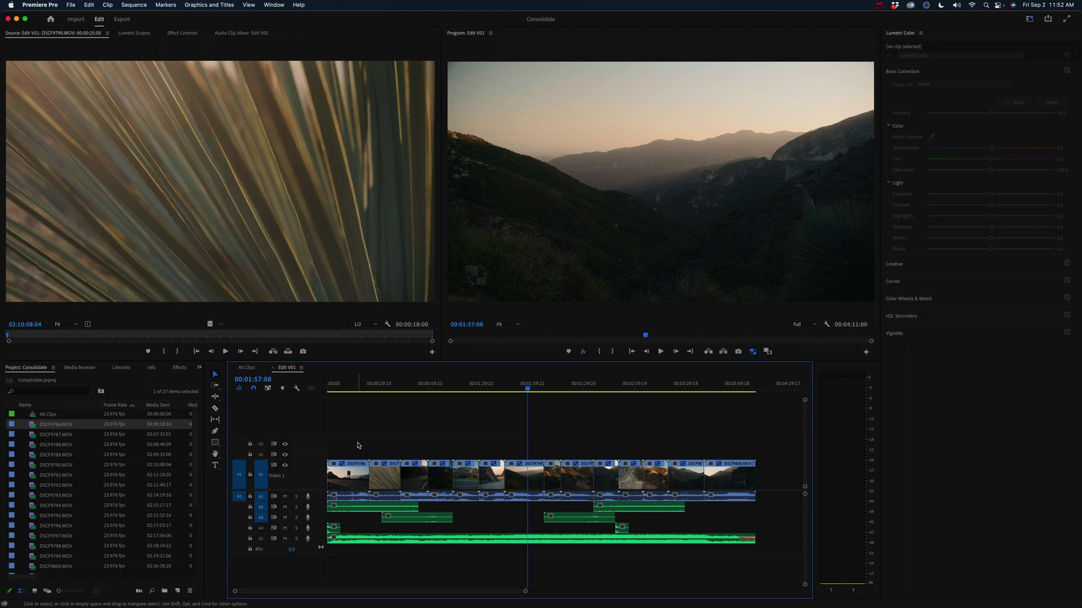
pyautogui.click(35, 416)
pyautogui.click(371, 437)
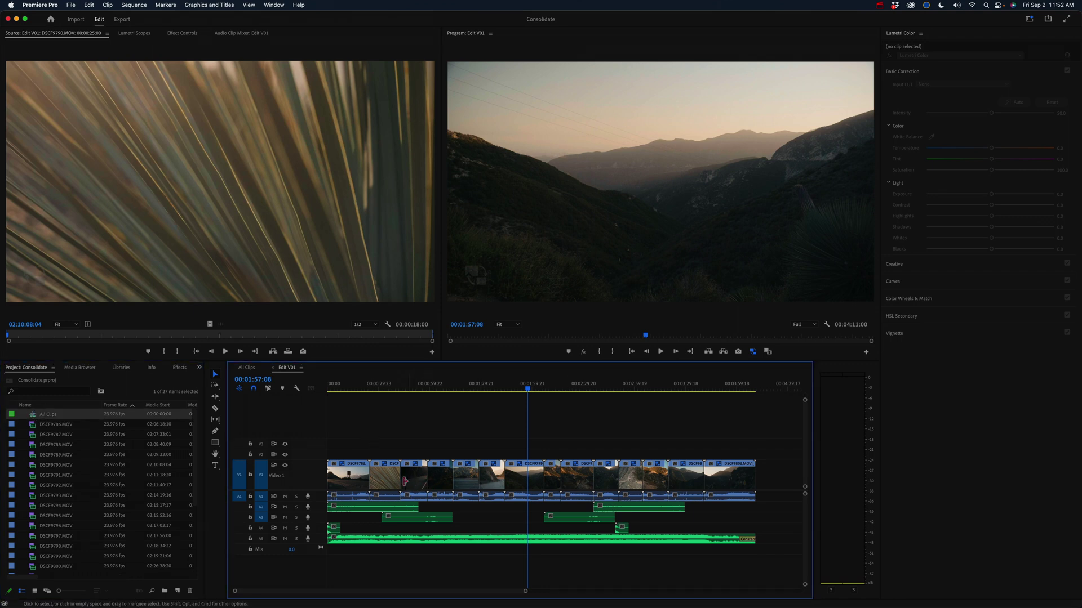
pyautogui.moveTo(356, 449); pyautogui.dragTo(797, 483)
pyautogui.click(623, 426)
# Select footage DSCF9786 through DSCF9806 and open Create Proxies, then cancel it
pyautogui.click(60, 425)
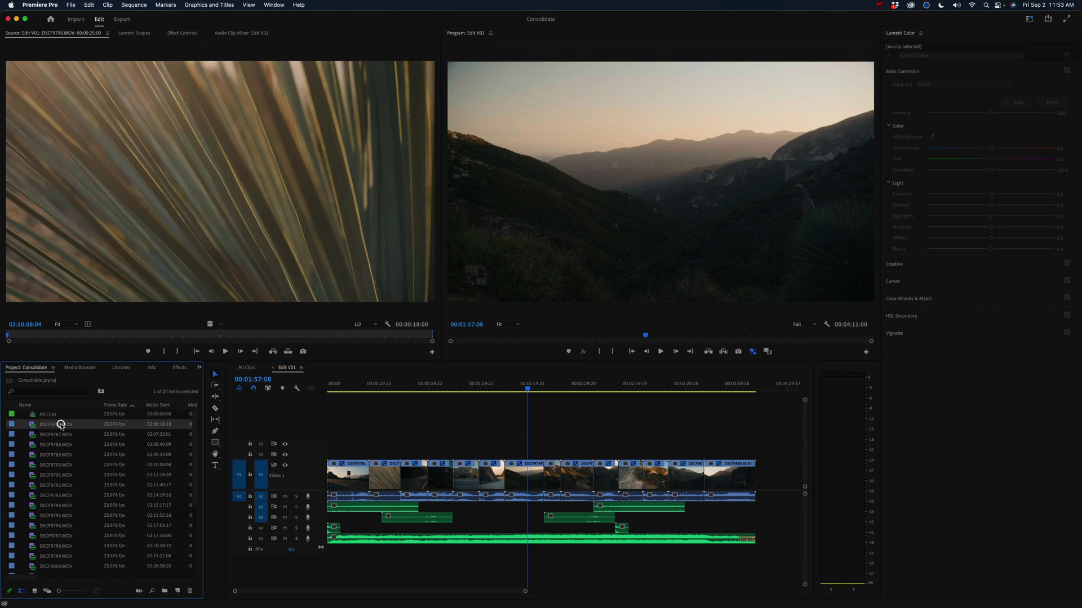
pyautogui.scroll(-5, 48, 479)
pyautogui.scroll(2, 68, 477)
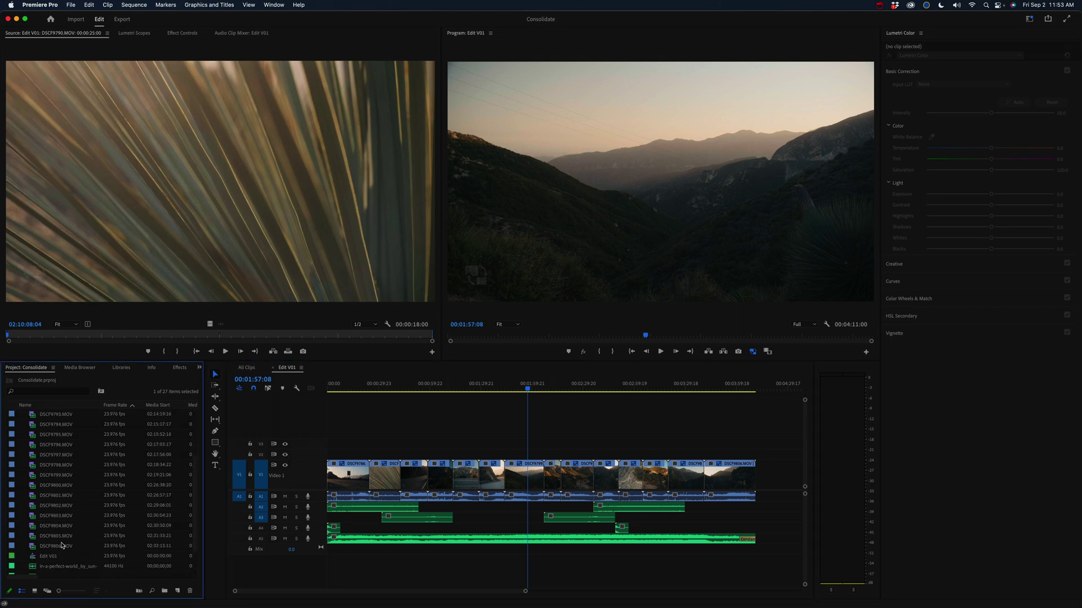
pyautogui.keyDown('shift'); pyautogui.click(62, 545); pyautogui.keyUp('shift')
pyautogui.rightClick(65, 496)
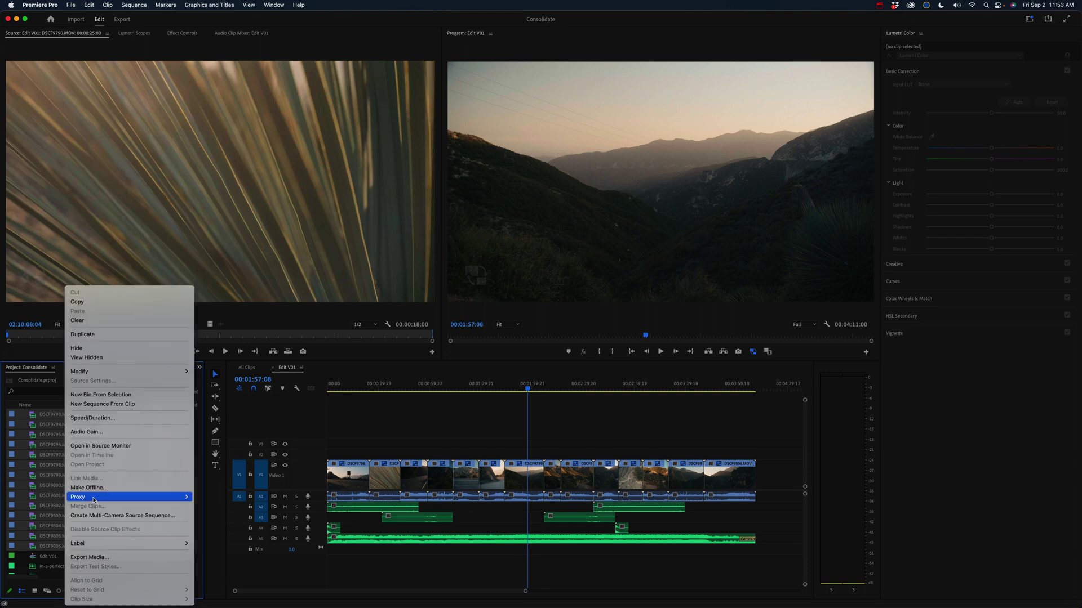
pyautogui.moveTo(94, 500)
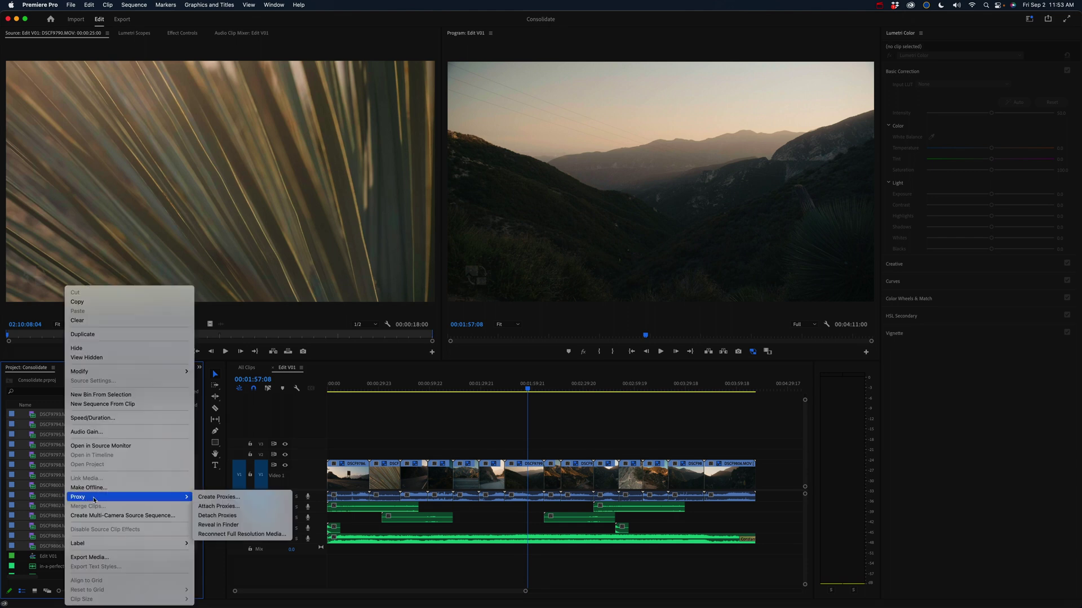
pyautogui.click(219, 498)
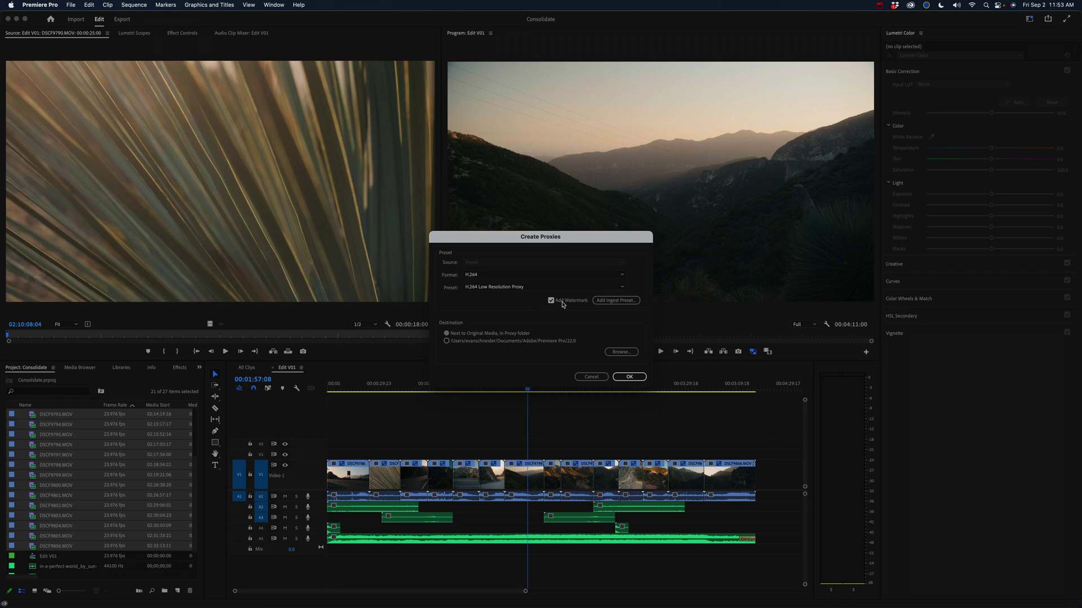
pyautogui.click(591, 377)
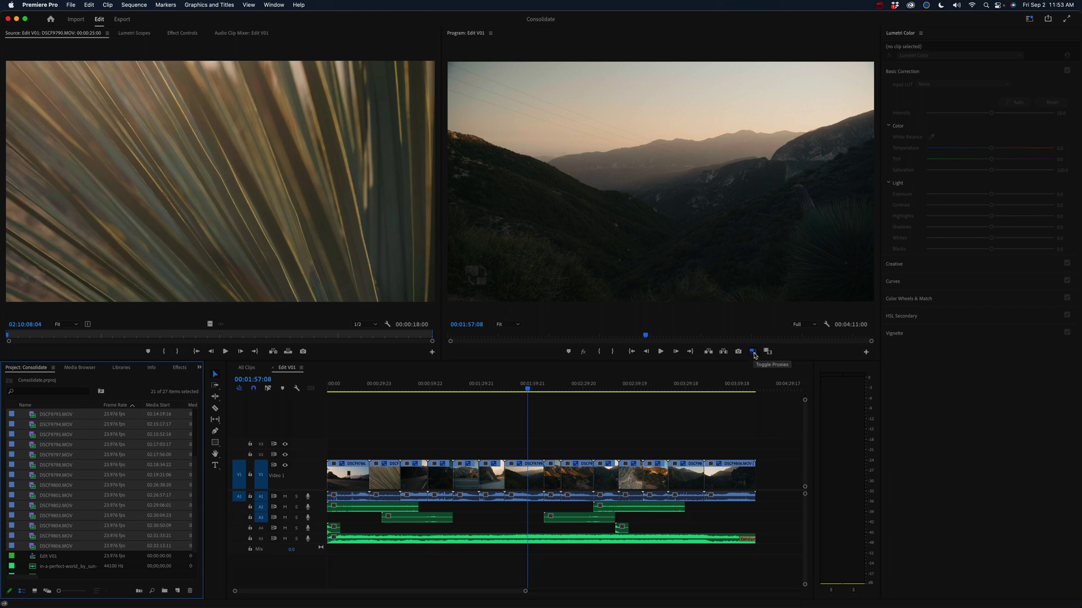
# Enable Toggle Proxies under the Program monitor after cancelling the Button Editor
pyautogui.click(752, 352)
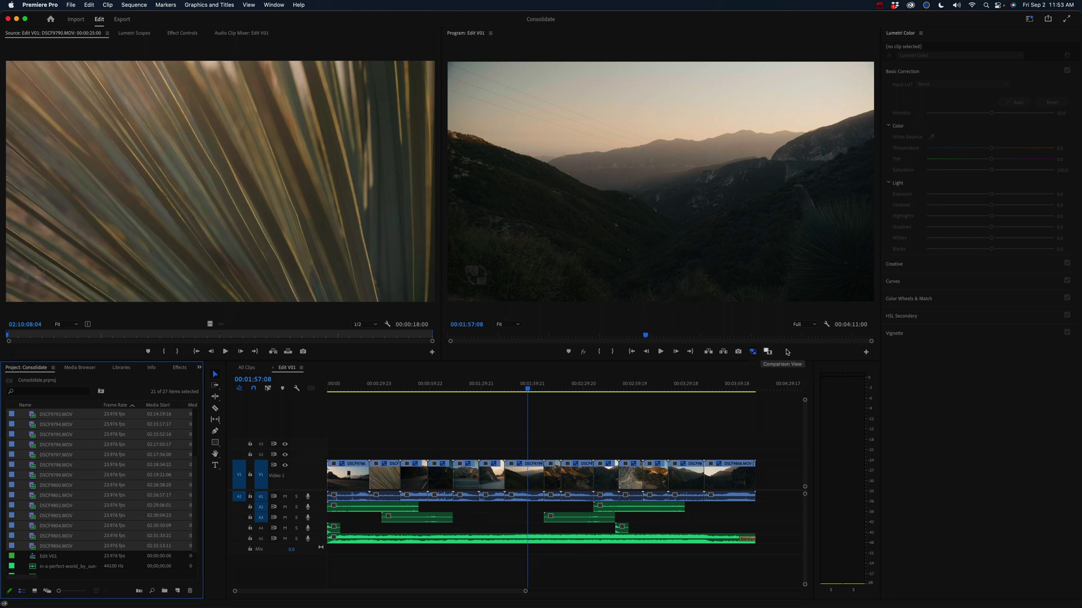
pyautogui.click(866, 352)
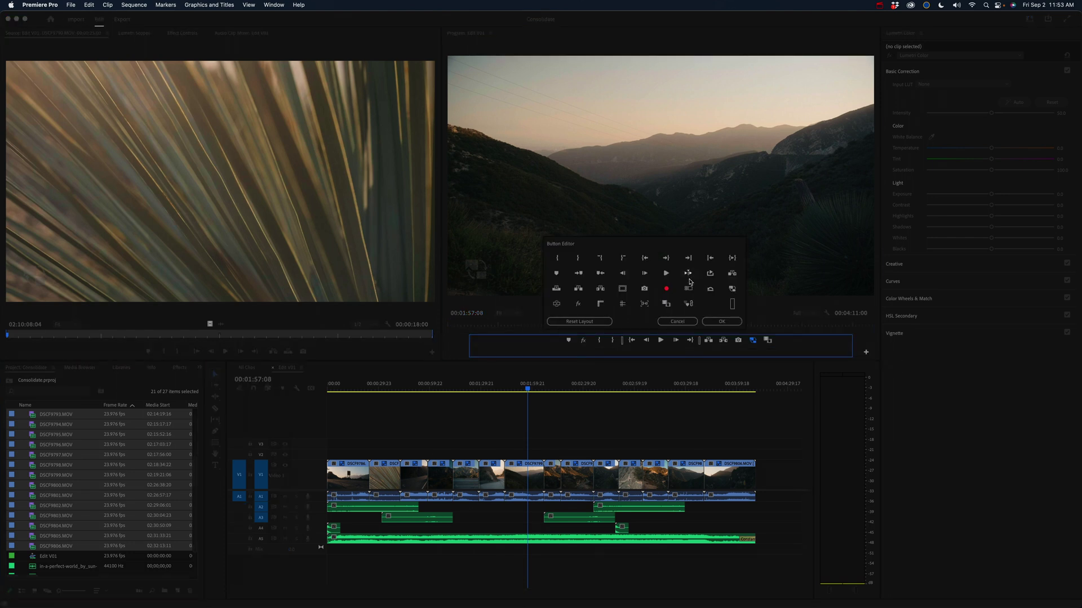
pyautogui.click(678, 321)
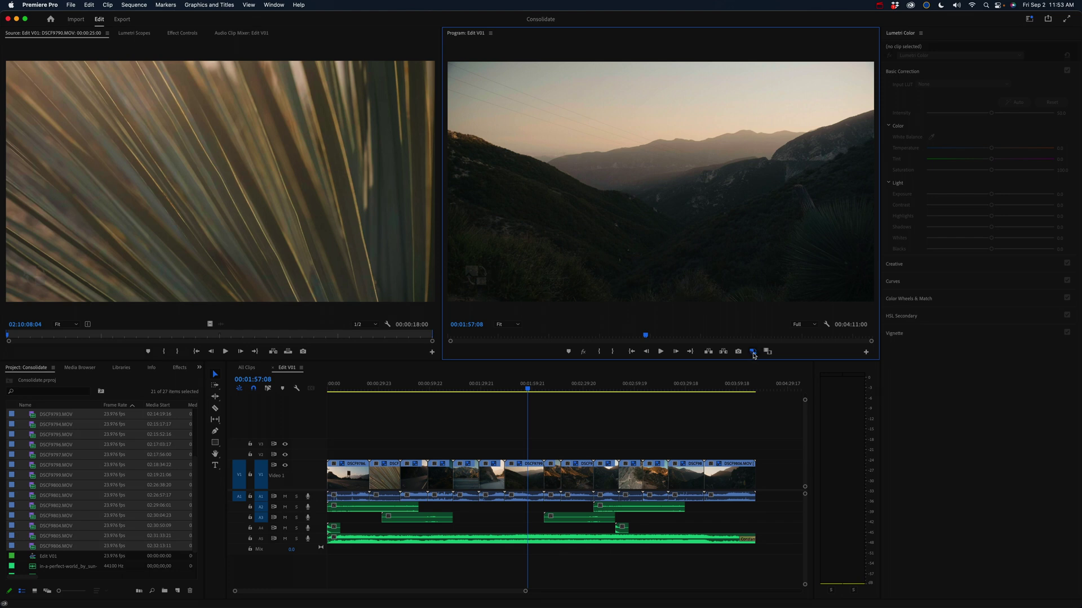
pyautogui.click(753, 354)
pyautogui.click(754, 352)
pyautogui.click(754, 352)
pyautogui.click(754, 352)
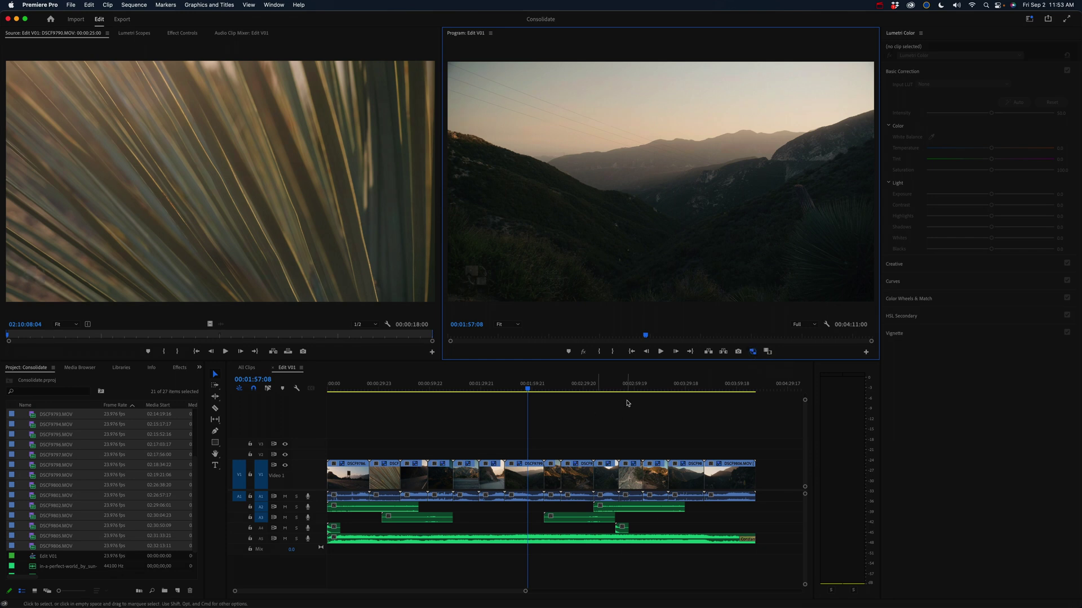
# Scrub Edit V01 to 00:01:57:08, clear selections and jump back to the sequence start
pyautogui.click(411, 387)
pyautogui.moveTo(374, 407); pyautogui.dragTo(528, 418)
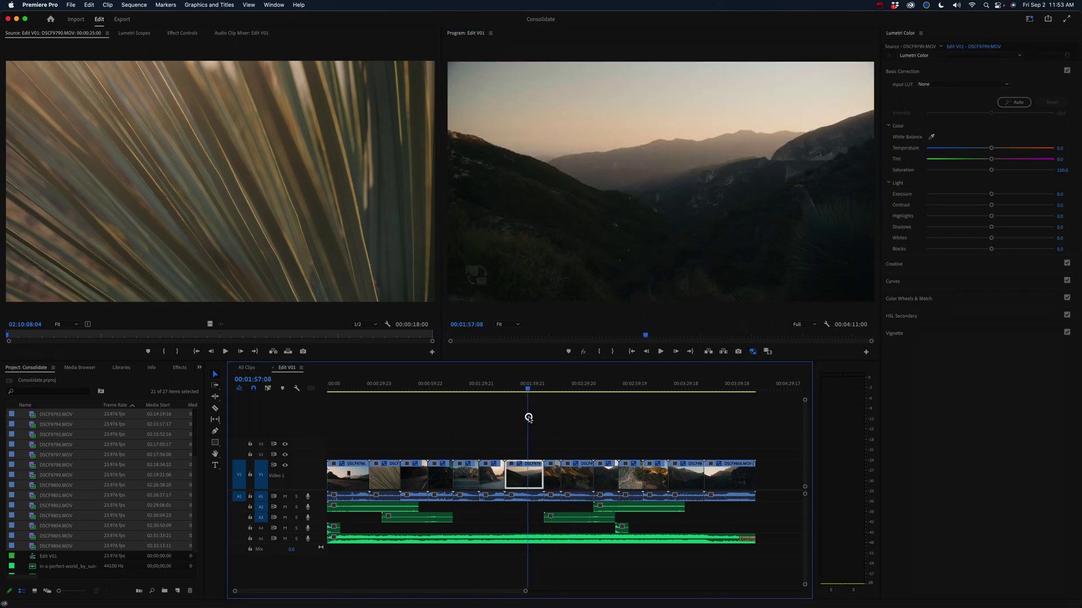
pyautogui.click(557, 434)
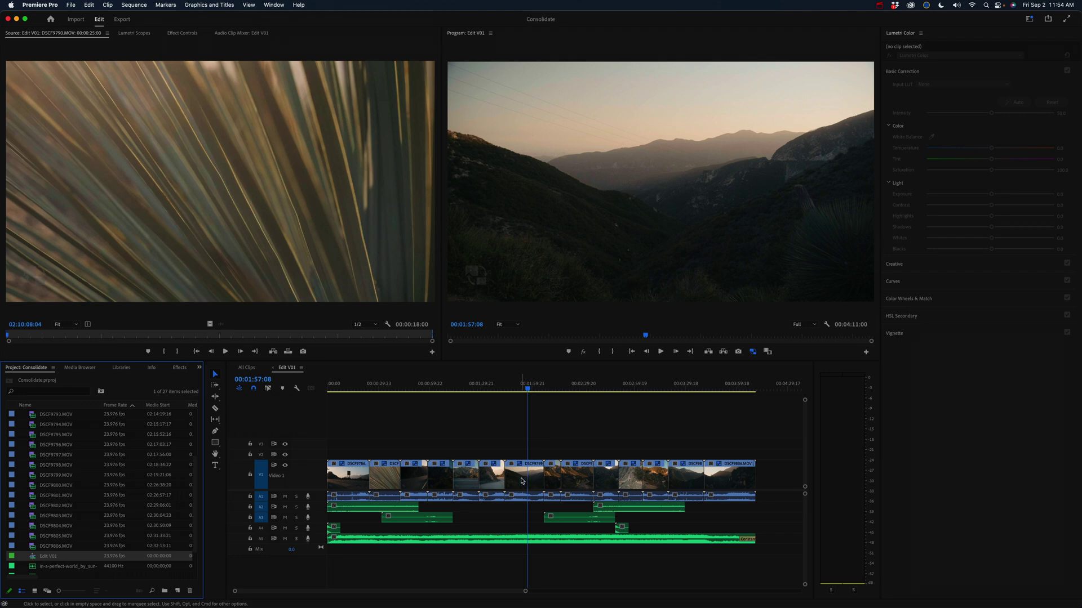
pyautogui.moveTo(340, 450); pyautogui.dragTo(749, 563)
pyautogui.click(600, 402)
pyautogui.press('Home')
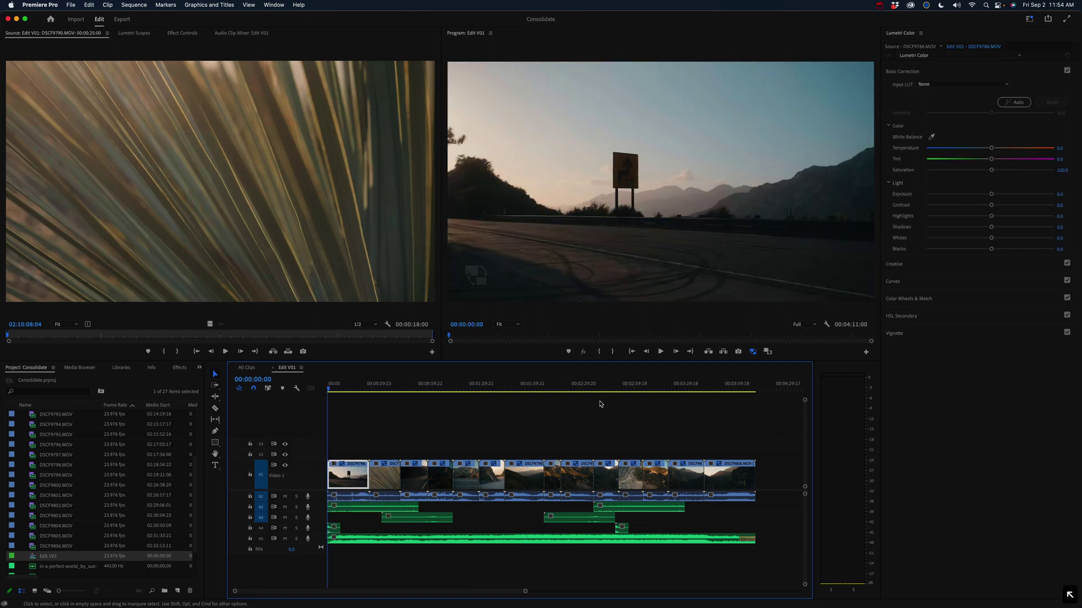
pyautogui.click(246, 368)
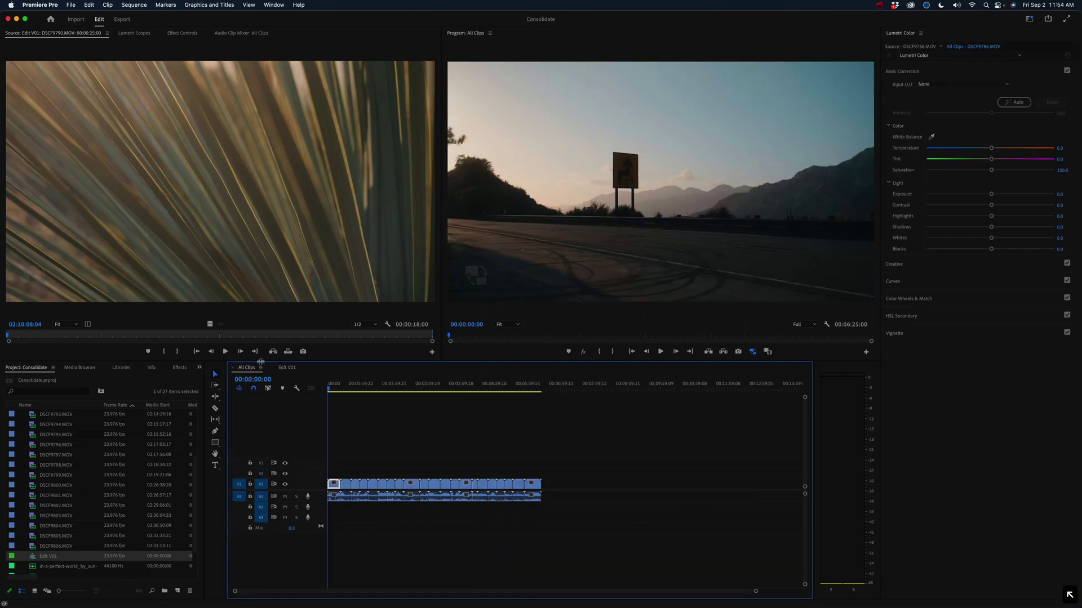
pyautogui.click(288, 369)
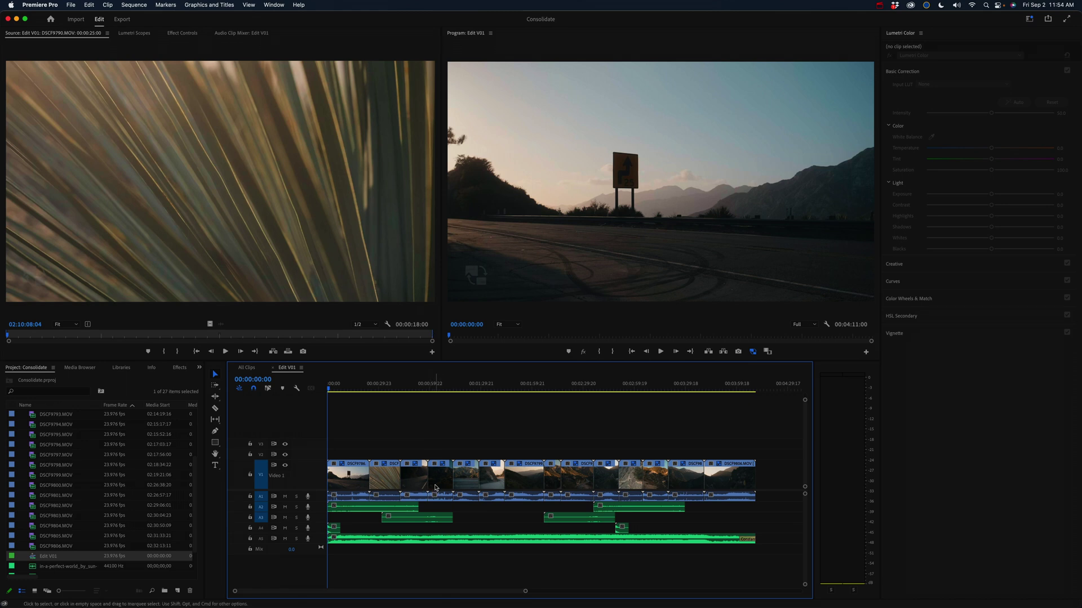
# At 00:00:08:16, reveal clip DSCF9786's source file in Finder, then return to Premiere
pyautogui.click(342, 388)
pyautogui.click(377, 417)
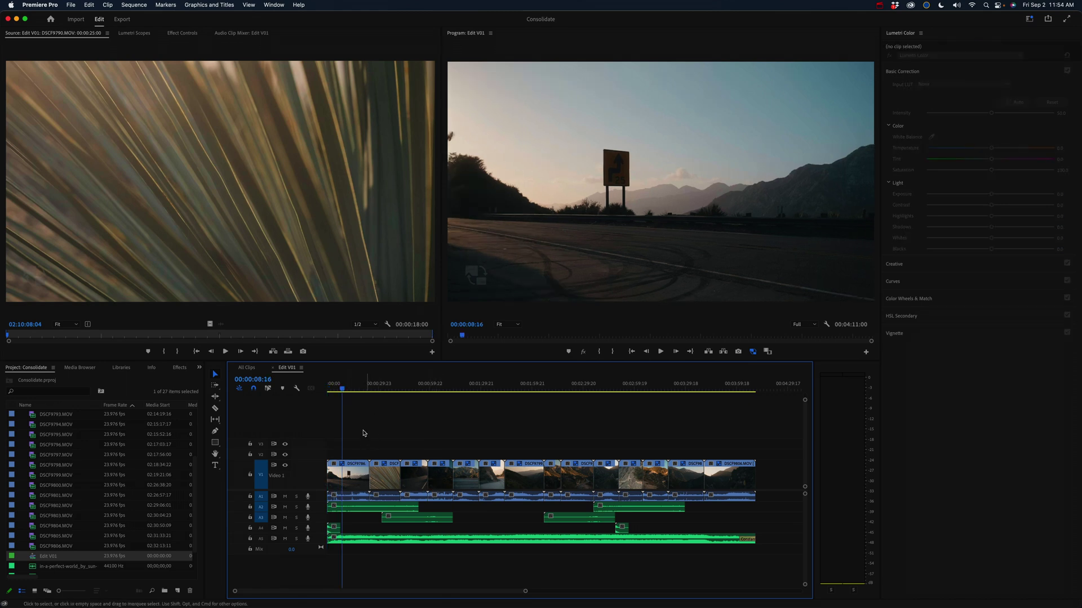
pyautogui.click(361, 485)
pyautogui.click(371, 443)
pyautogui.rightClick(360, 479)
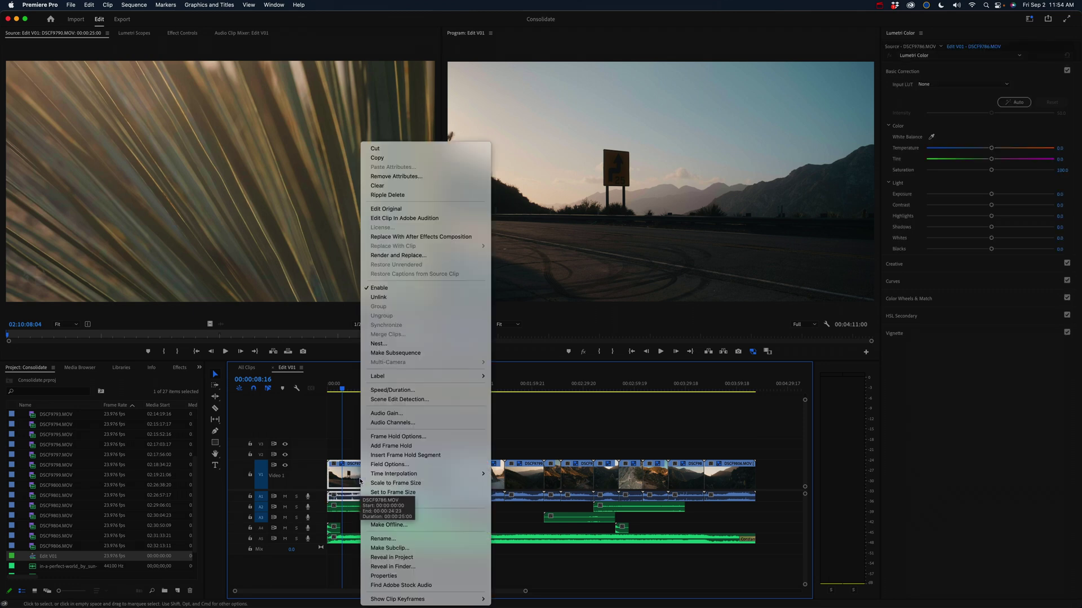
pyautogui.click(418, 566)
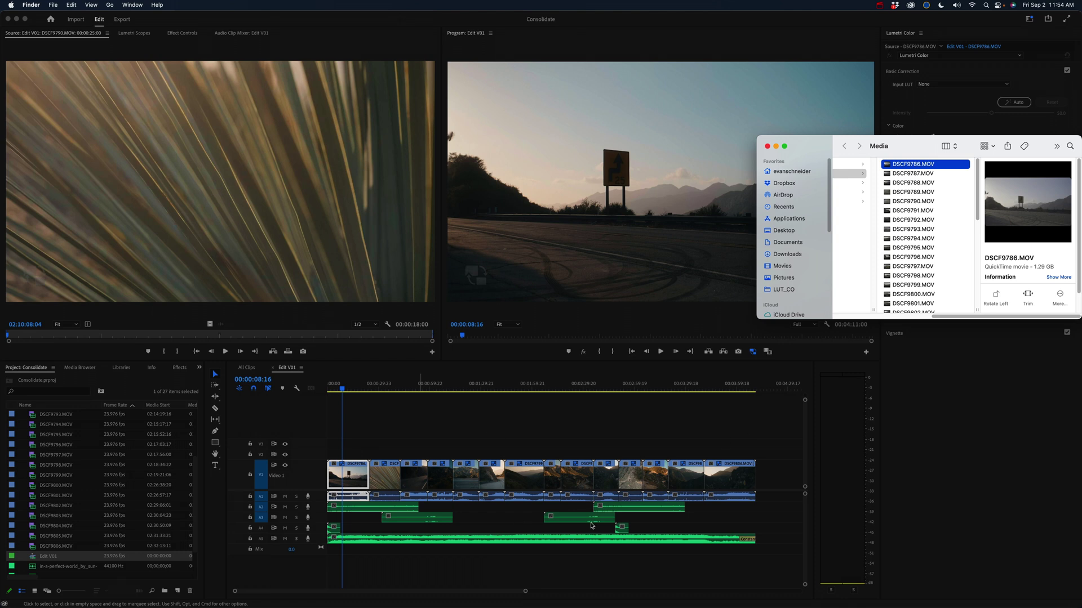
pyautogui.click(496, 428)
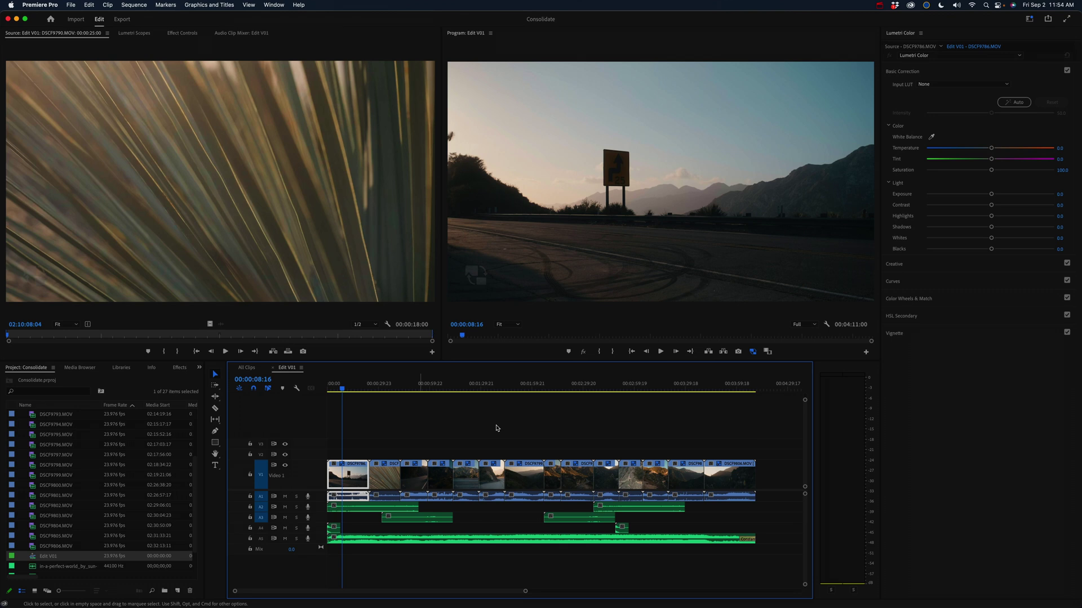
pyautogui.click(496, 428)
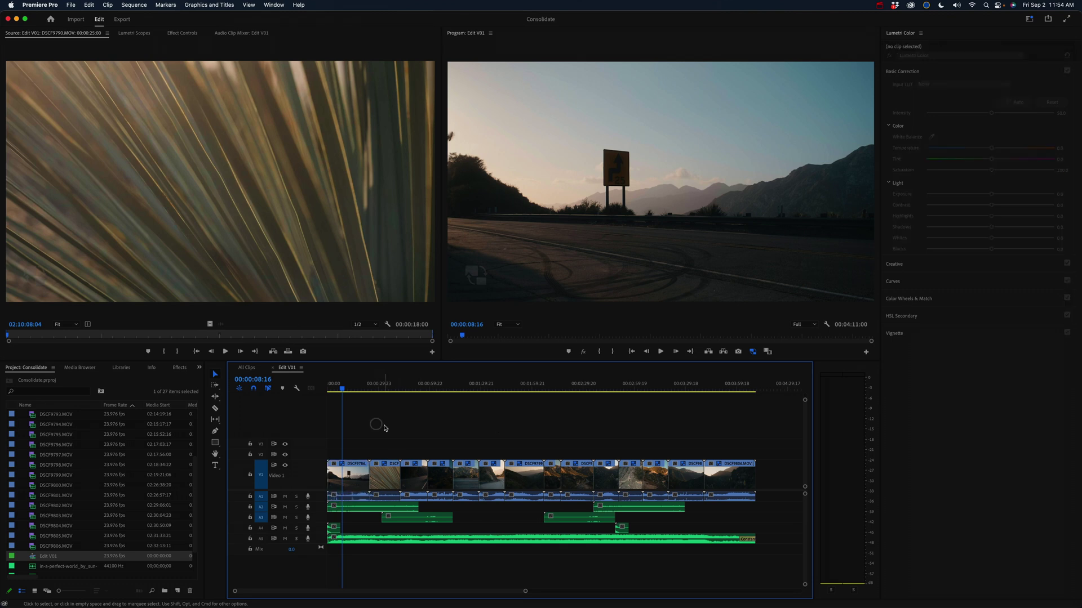
pyautogui.click(70, 5)
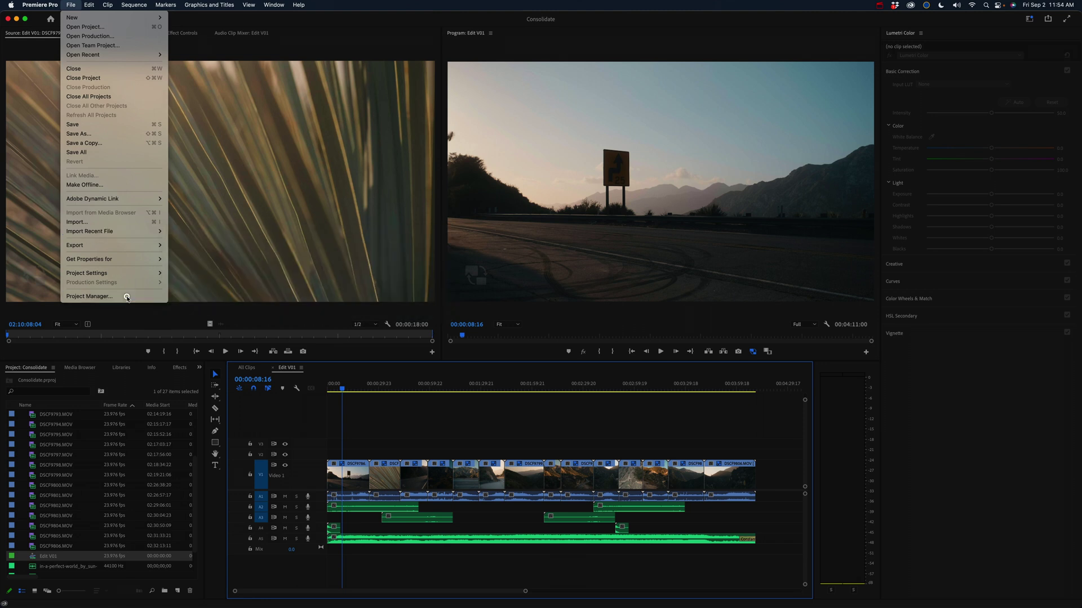
# Open Project Manager and leave only the Edit V01 sequence ticked for consolidation
pyautogui.click(89, 296)
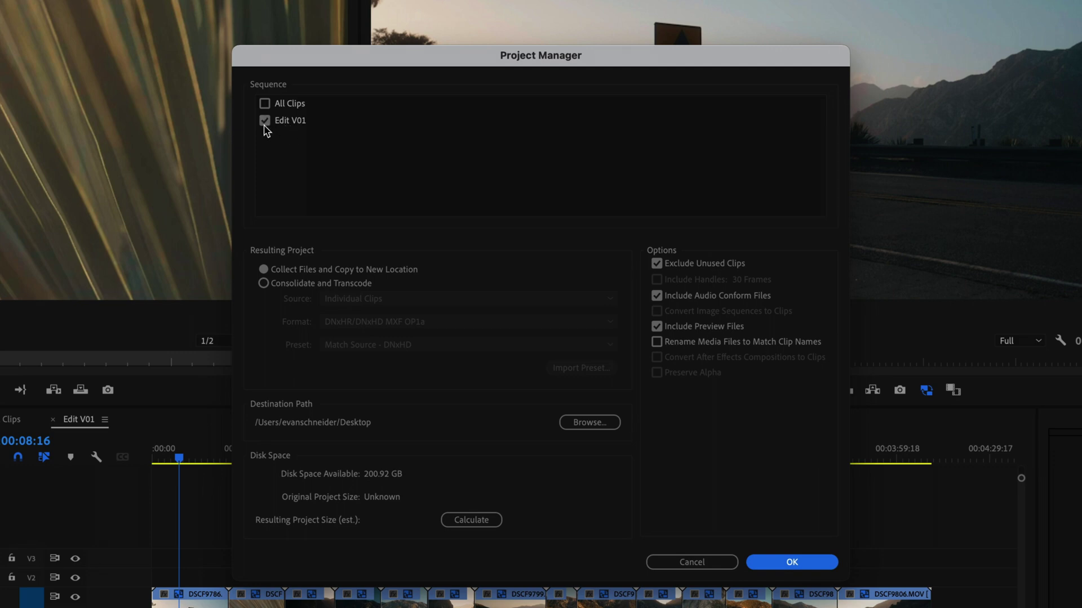
pyautogui.click(265, 105)
pyautogui.click(264, 105)
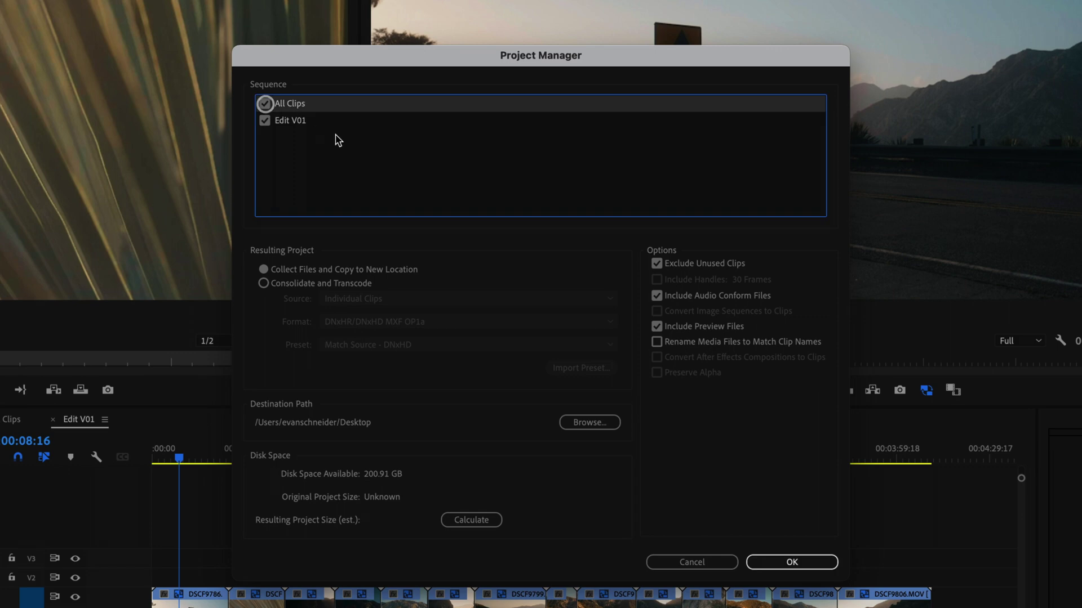
pyautogui.click(265, 104)
pyautogui.click(295, 121)
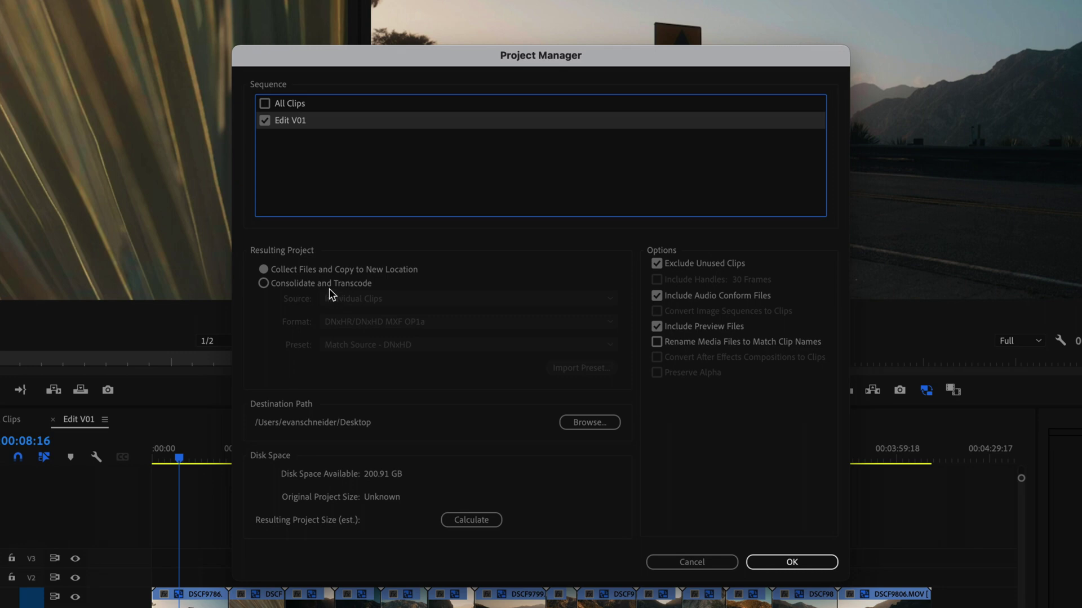
pyautogui.click(351, 285)
pyautogui.click(414, 303)
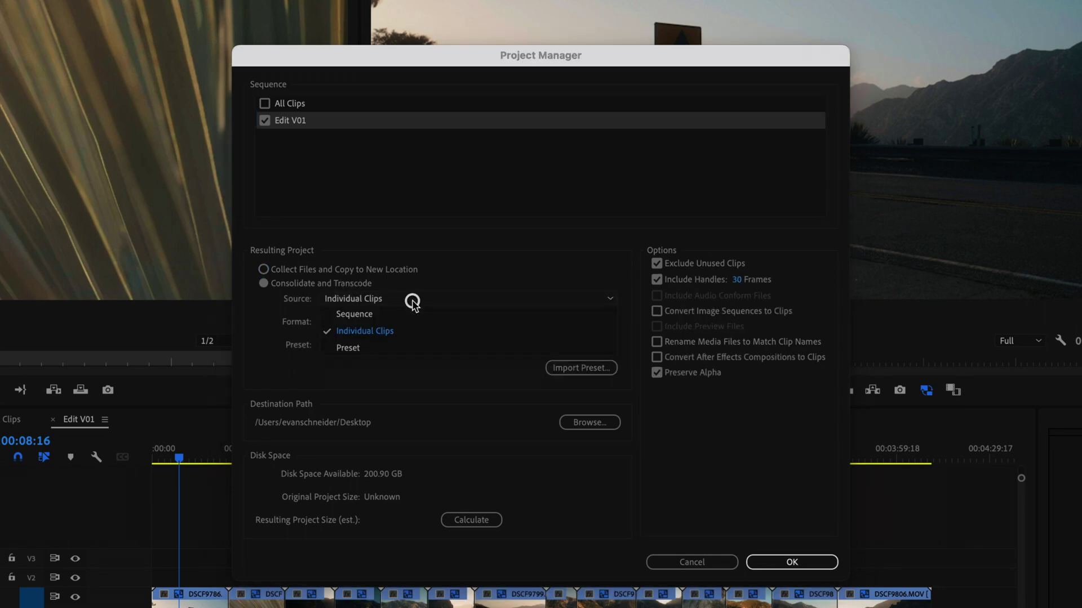
pyautogui.click(413, 302)
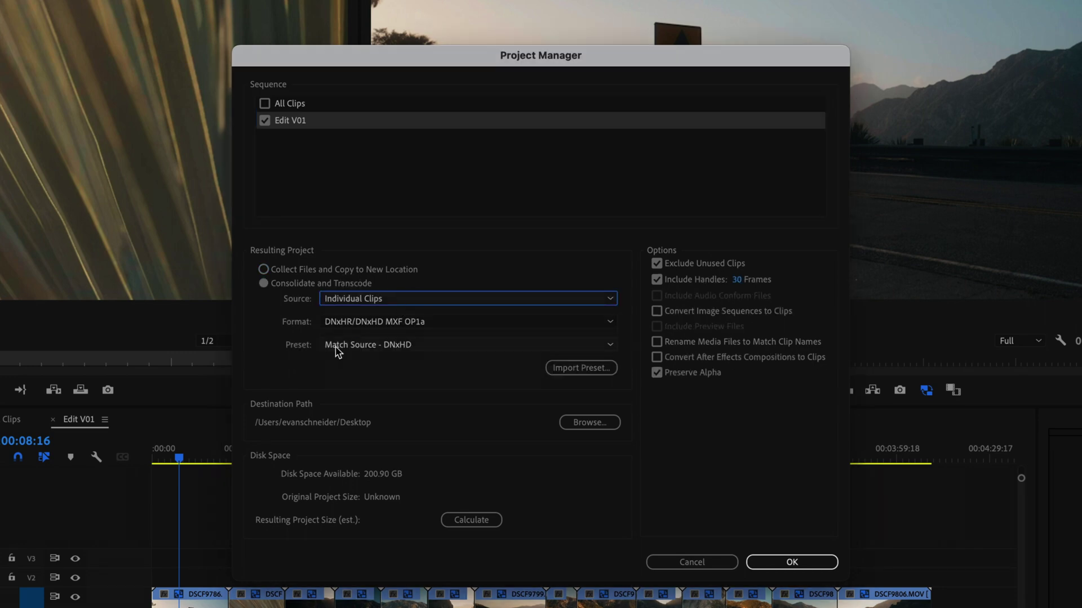
pyautogui.click(383, 322)
pyautogui.click(425, 331)
pyautogui.click(368, 271)
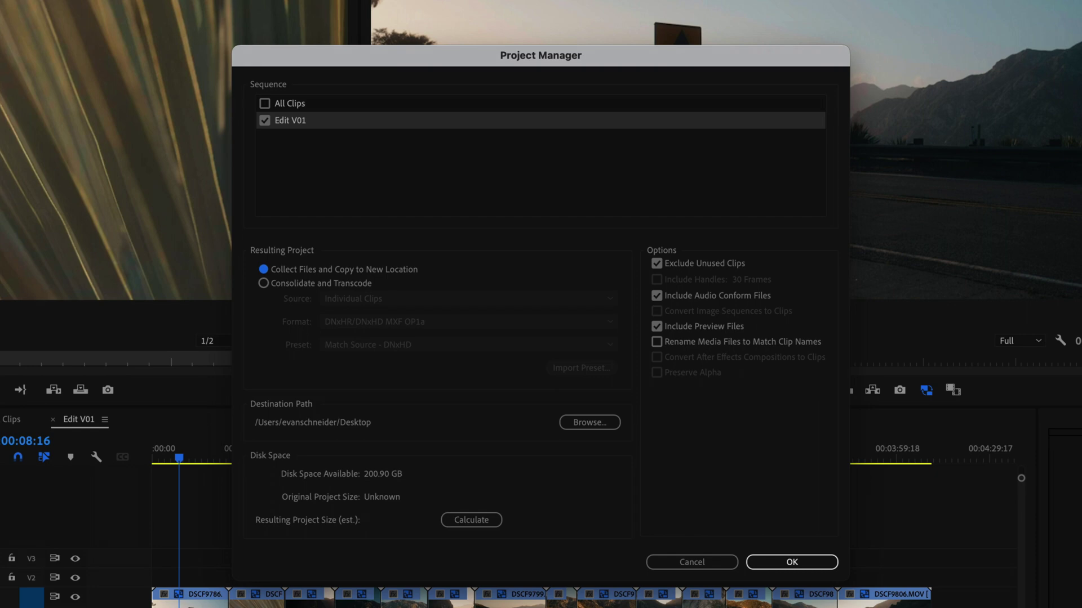
pyautogui.click(695, 266)
pyautogui.click(692, 267)
pyautogui.click(713, 329)
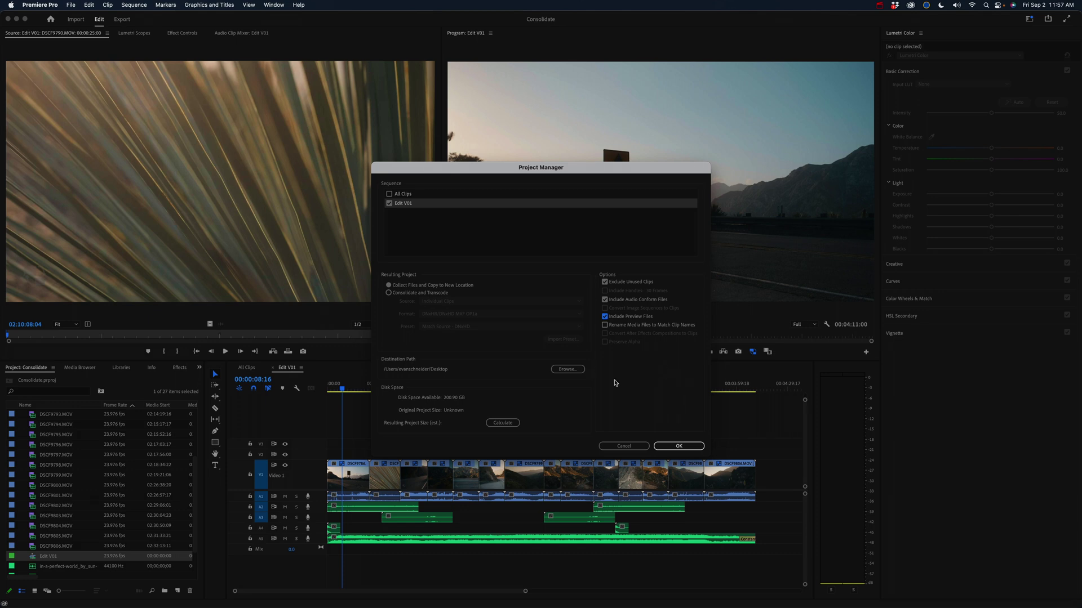
# Calculate, swap Edit V01 for All Clips, and recalculate to about 18.47 GB
pyautogui.click(498, 423)
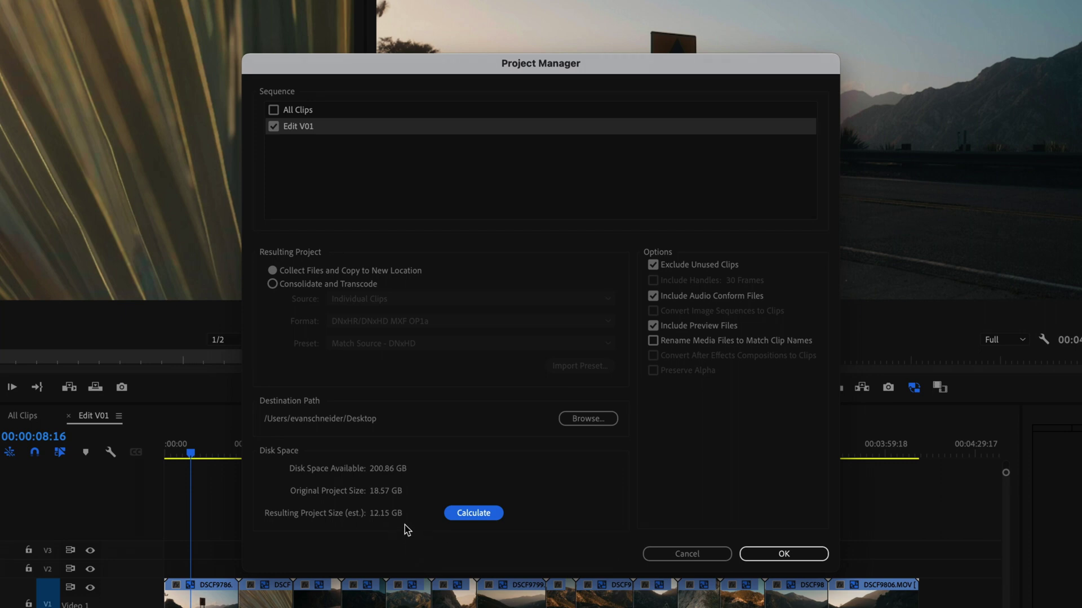
pyautogui.click(274, 110)
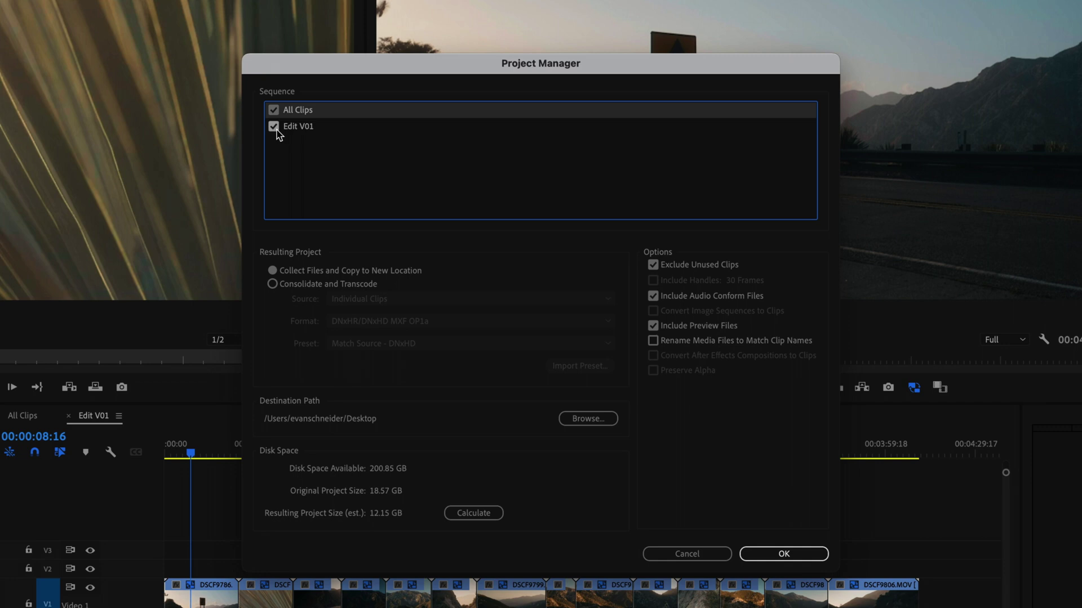
pyautogui.click(274, 126)
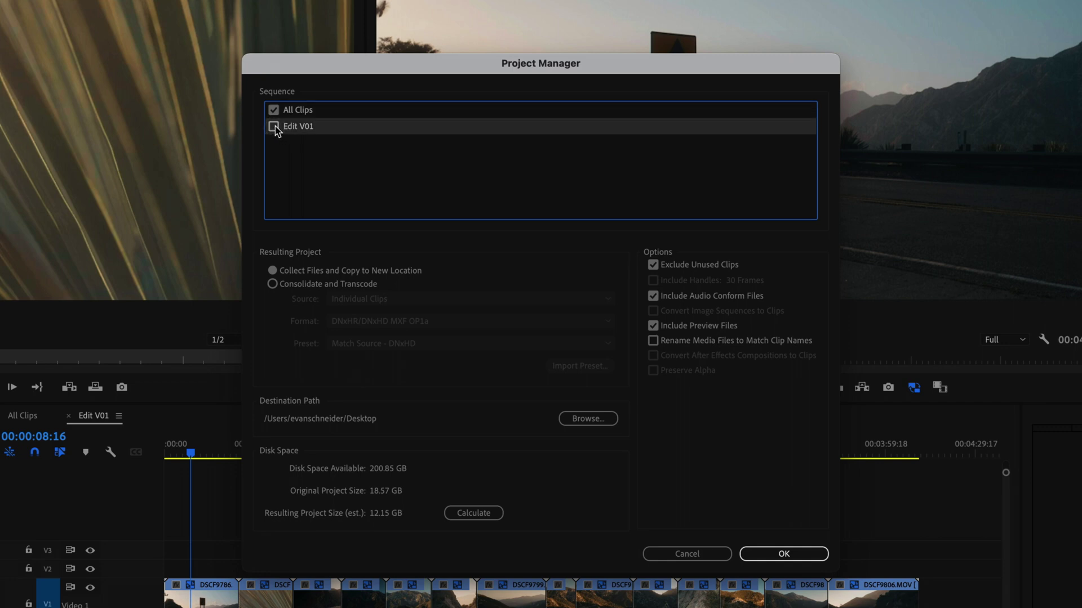
pyautogui.click(476, 514)
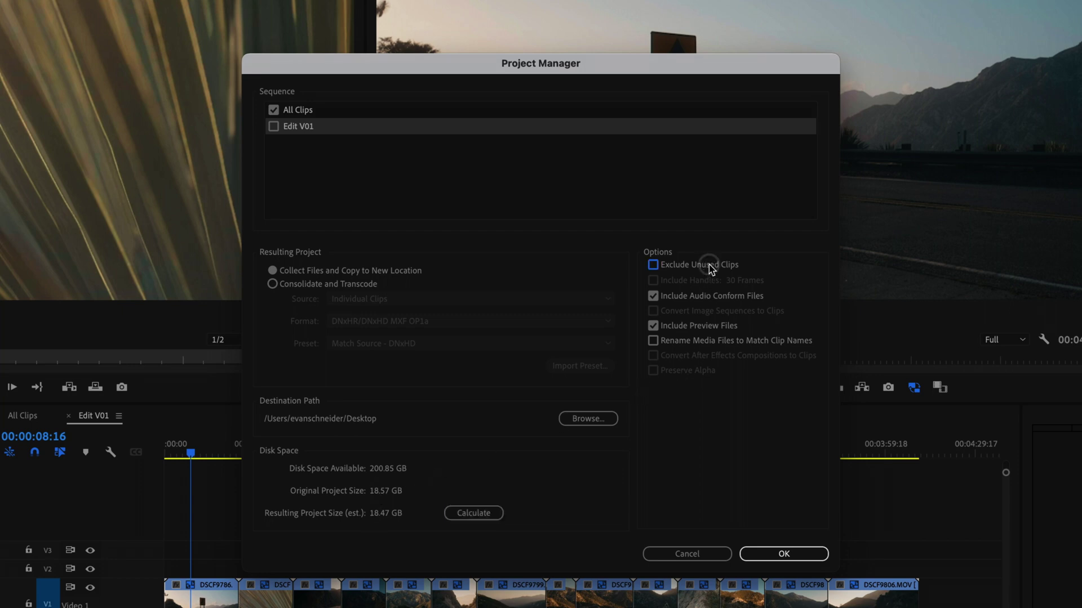
# Recalculate, re-tick Exclude Unused Clips, and include Edit V01 instead of All Clips
pyautogui.click(471, 512)
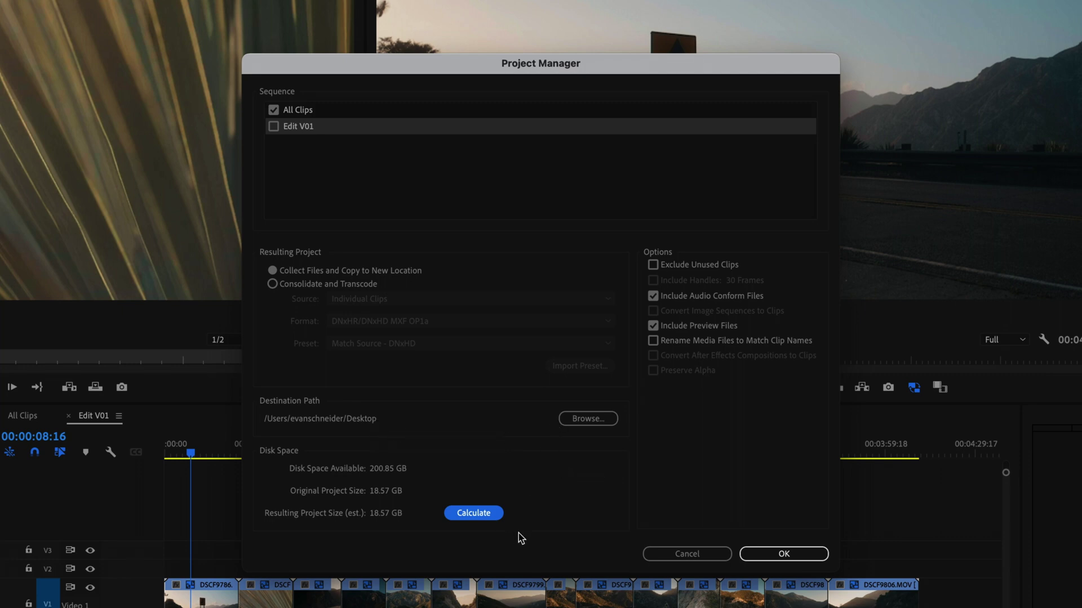
pyautogui.click(701, 265)
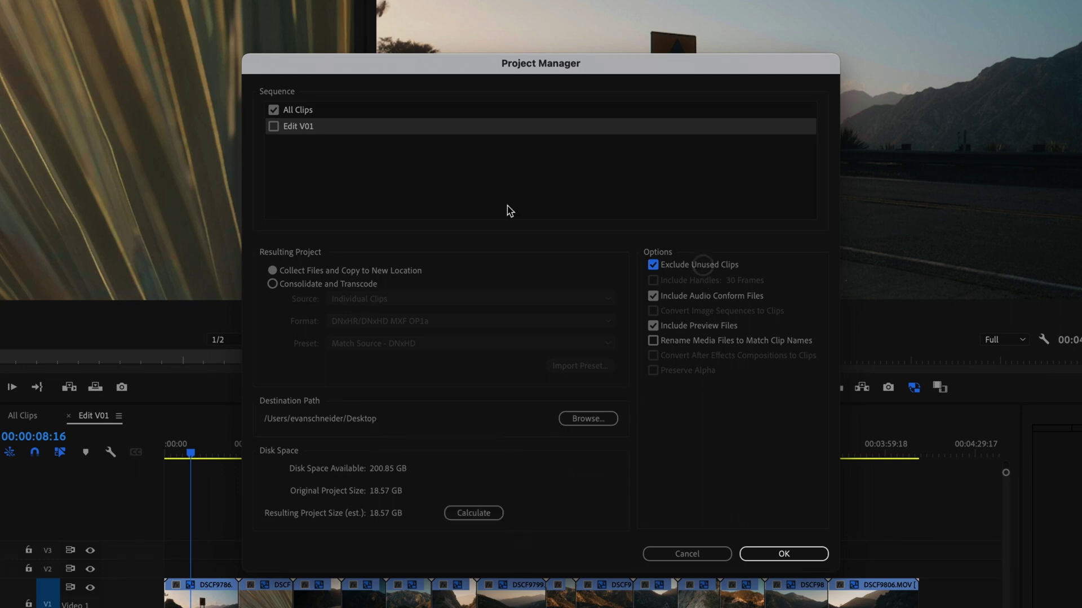
pyautogui.click(273, 126)
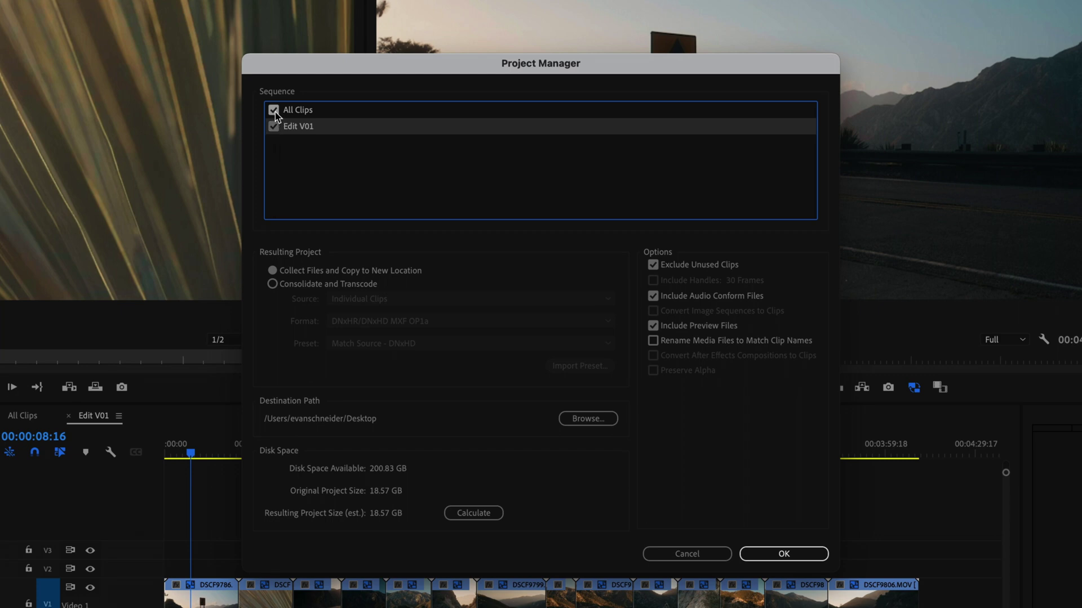
pyautogui.click(275, 111)
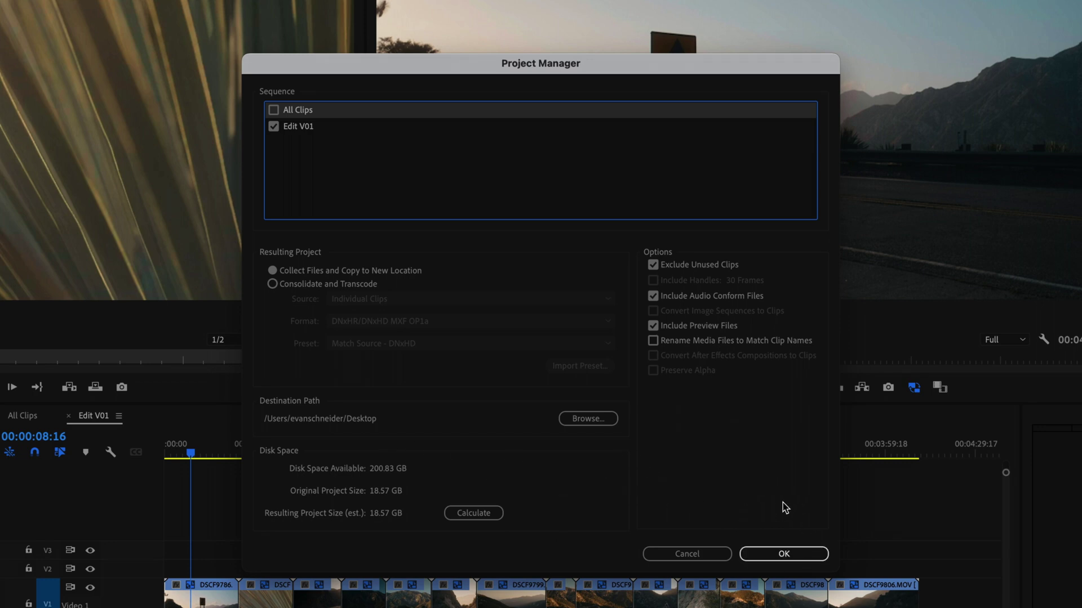
pyautogui.press('super+Tab')
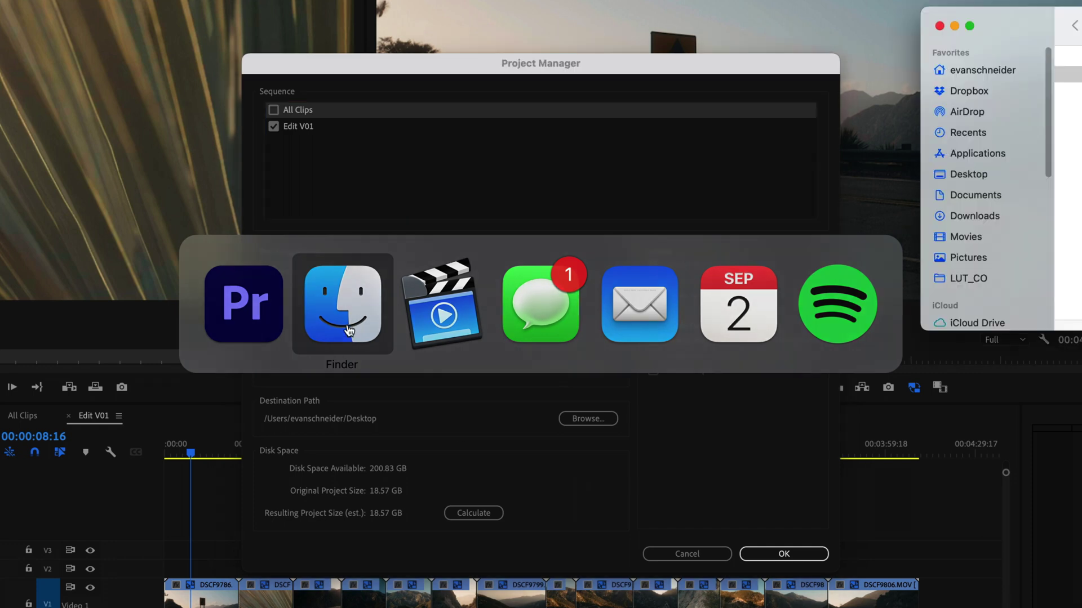
# Open the Desktop's Copied_Consolidate folder in Finder, enlarging the window and file column
pyautogui.moveTo(1008, 25); pyautogui.dragTo(548, 68)
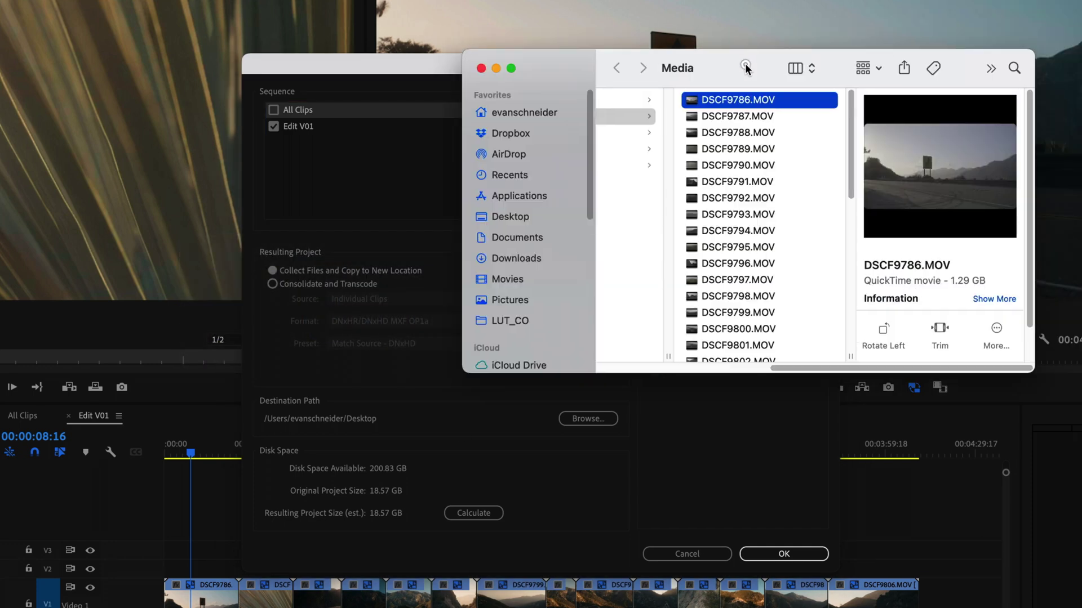
pyautogui.click(505, 218)
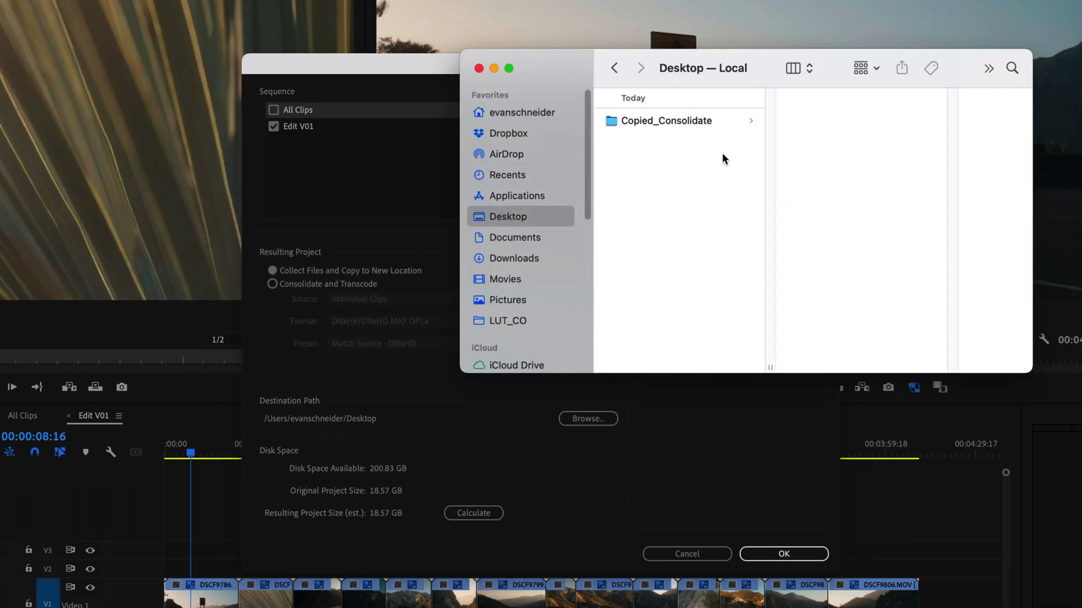
pyautogui.click(721, 120)
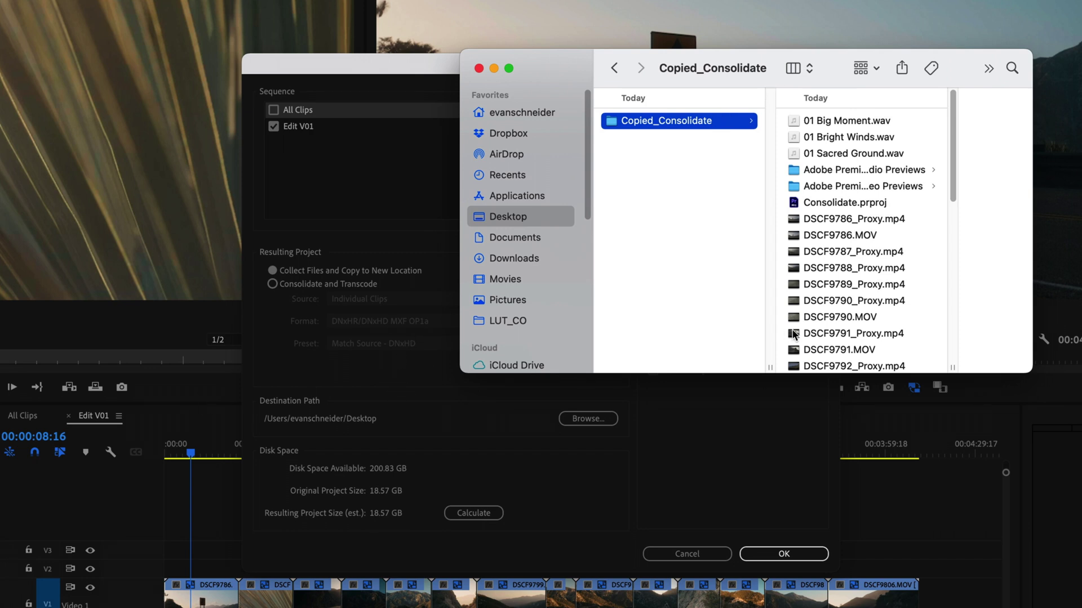
pyautogui.moveTo(1030, 372); pyautogui.dragTo(1077, 530)
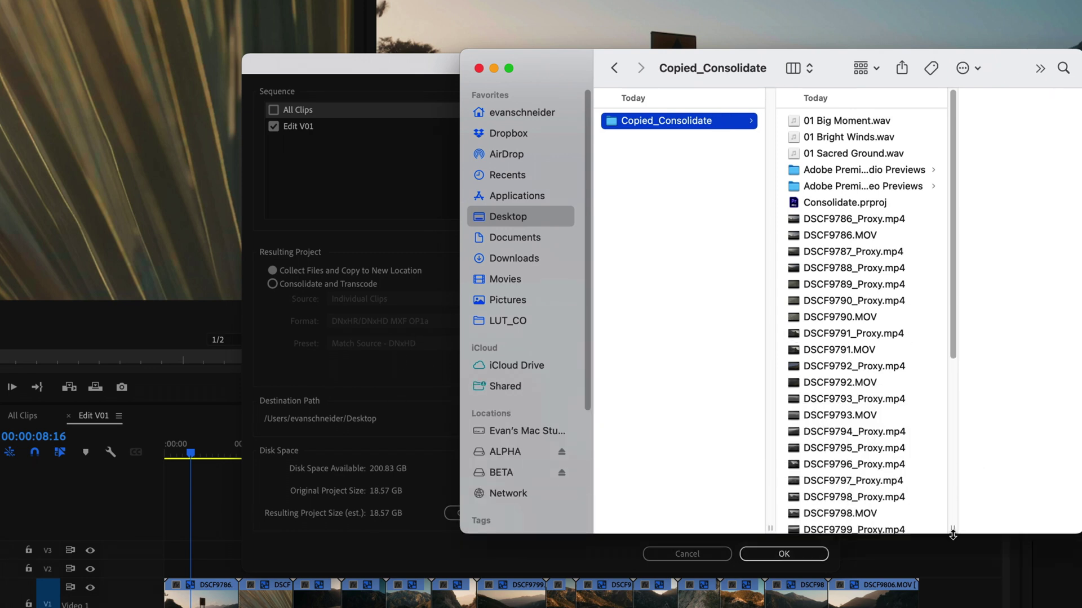
pyautogui.moveTo(952, 528); pyautogui.dragTo(977, 528)
# Inspect DSCF9790/9787 proxies and DSCF9786.MOV, then Quick Look DSCF9786_Proxy.mp4
pyautogui.click(898, 304)
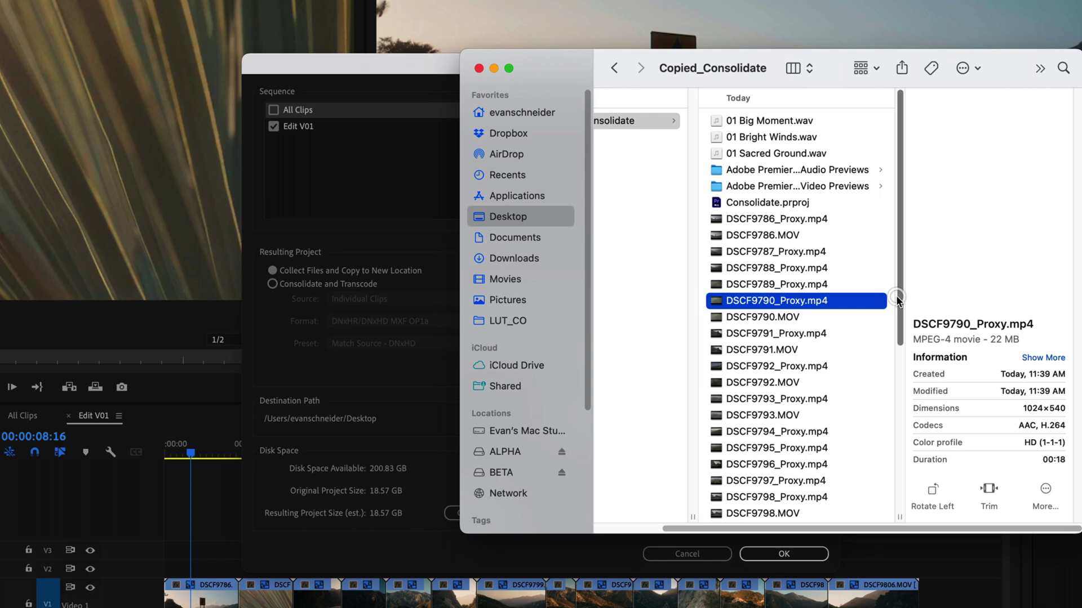
pyautogui.click(832, 249)
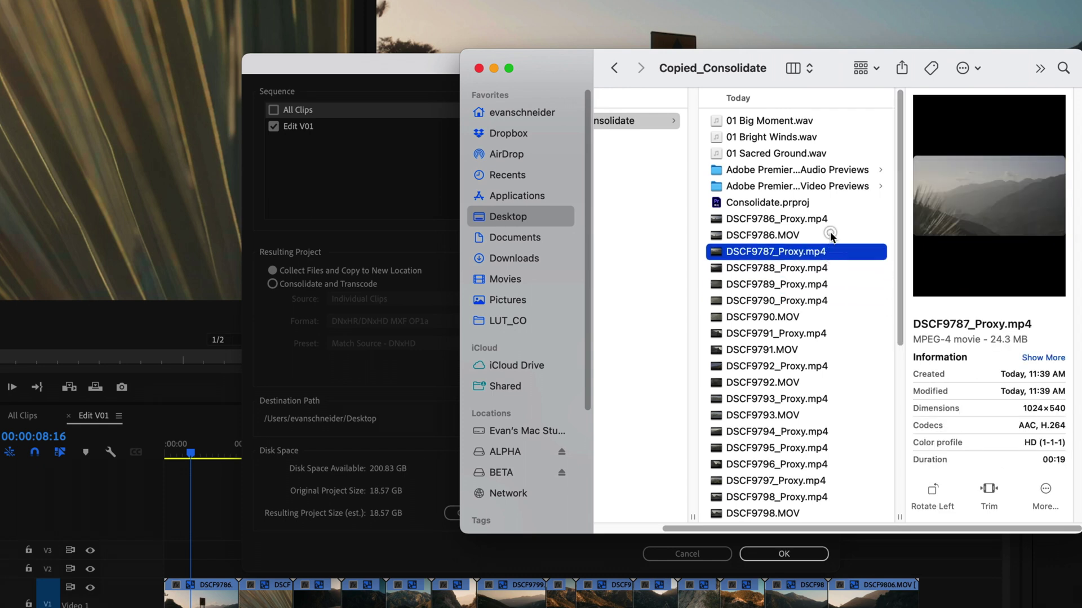
pyautogui.click(829, 235)
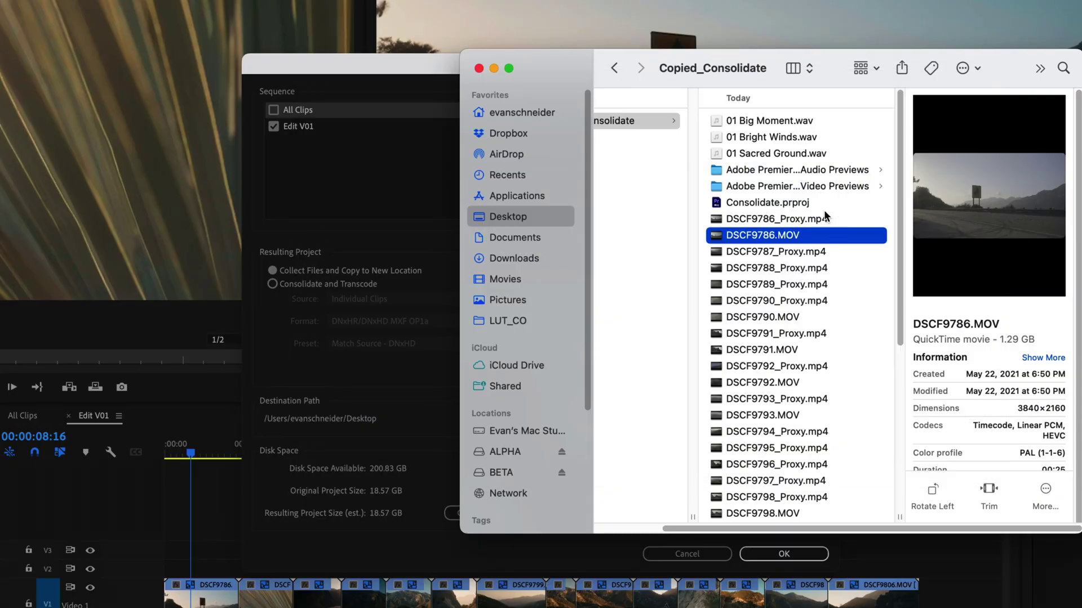
pyautogui.click(817, 219)
pyautogui.press('space')
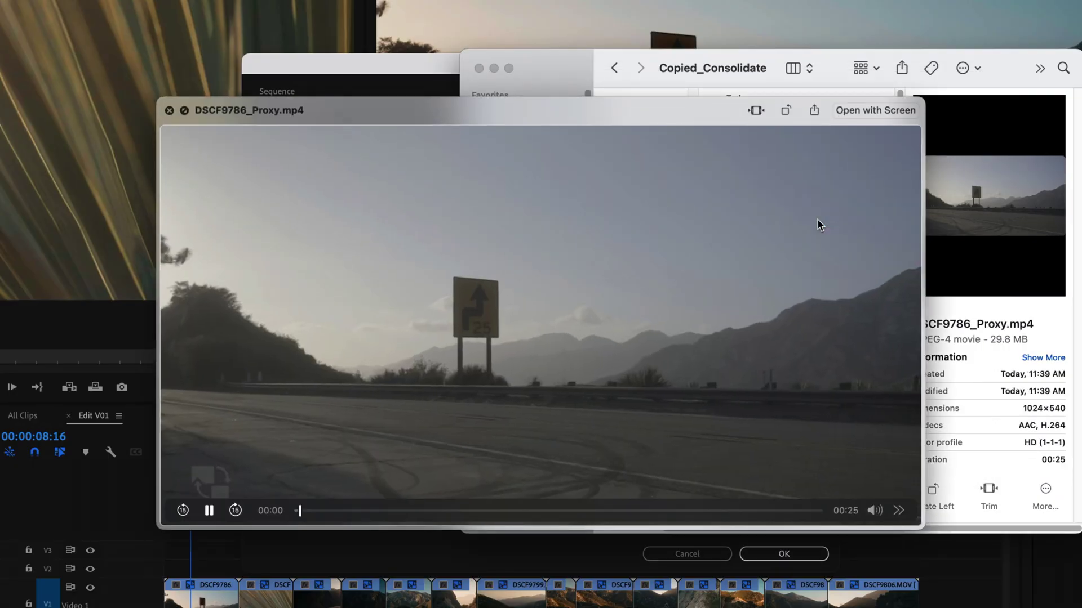
pyautogui.press('space')
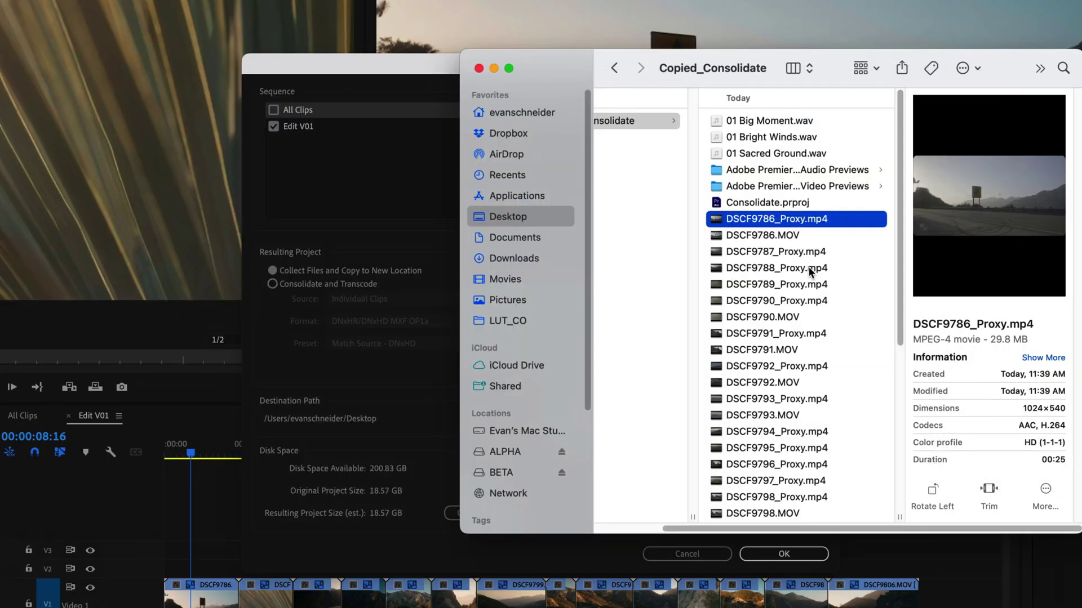
# Check DSCF9788 and DSCF9796 proxies, Quick Look DSCF9802_Proxy.mp4, then return to Premiere
pyautogui.click(809, 269)
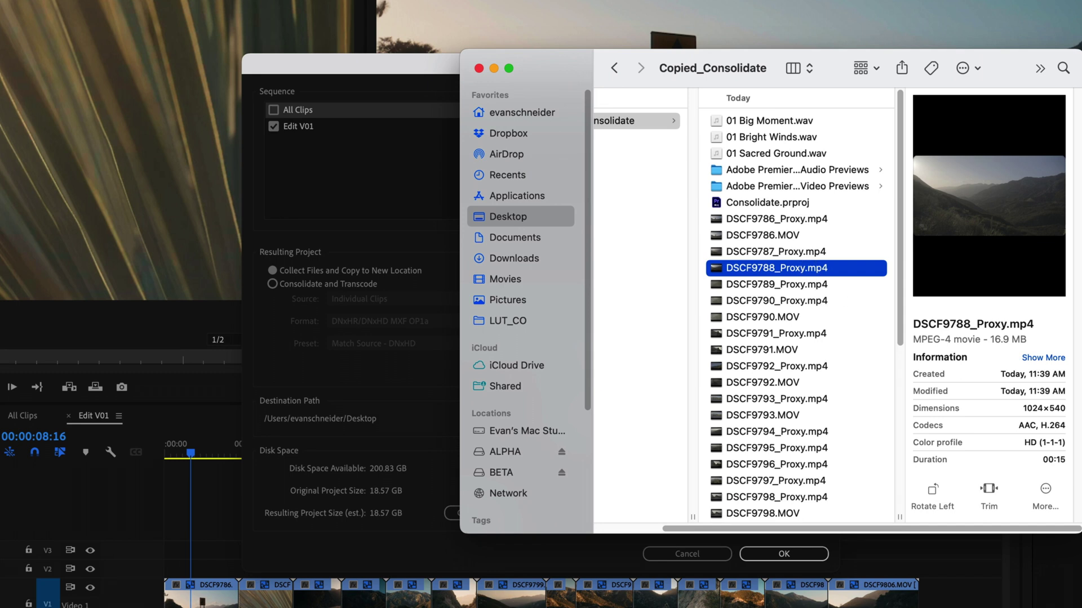
pyautogui.scroll(-6, 835, 411)
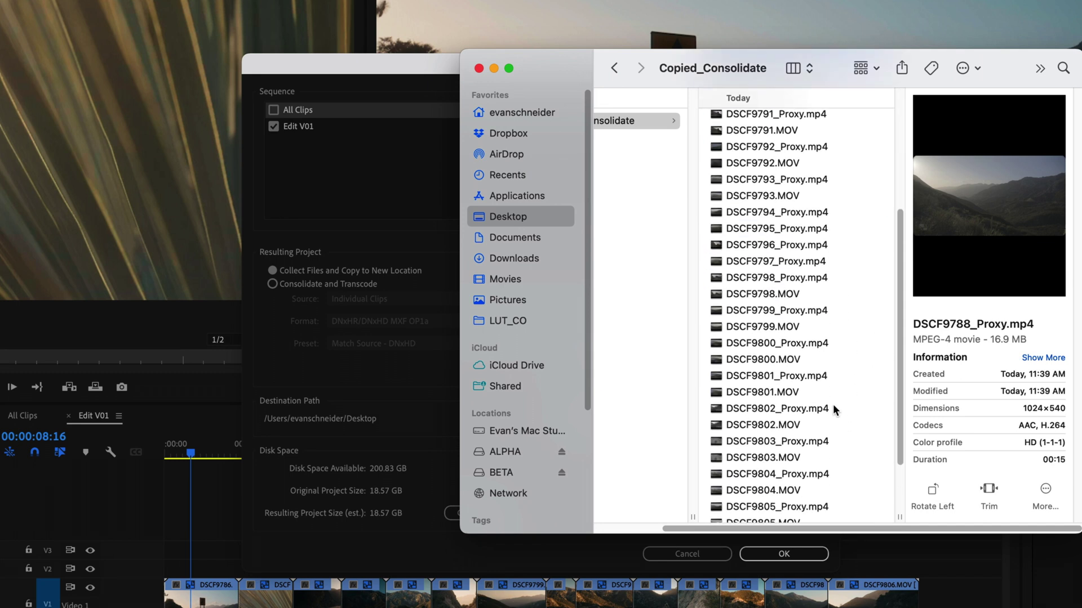
pyautogui.click(823, 274)
pyautogui.scroll(-3, 823, 340)
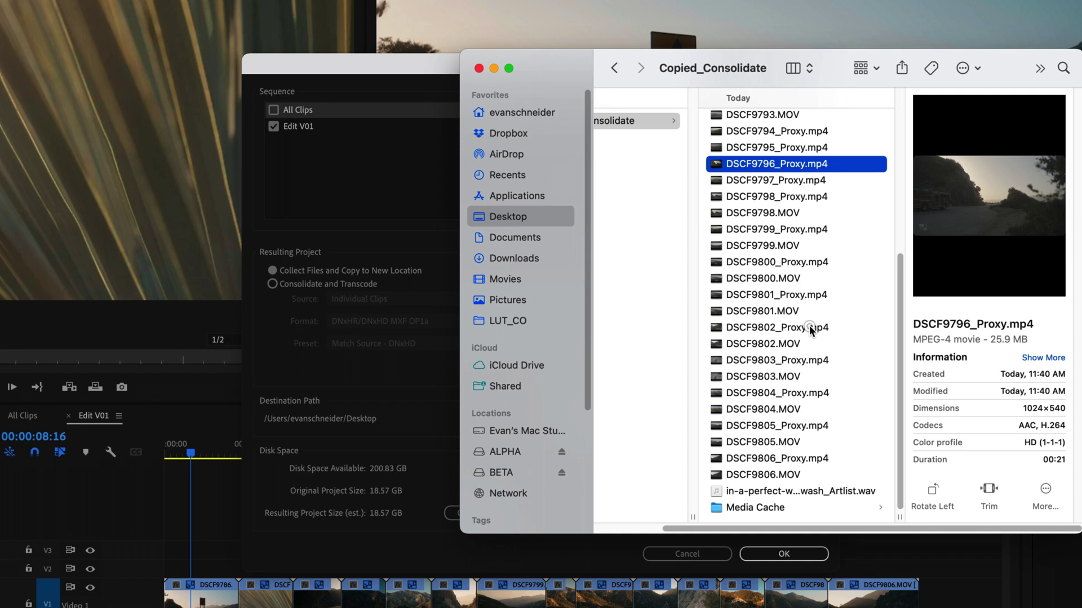
pyautogui.click(816, 328)
pyautogui.press('space')
pyautogui.press('space')
pyautogui.press('Up')
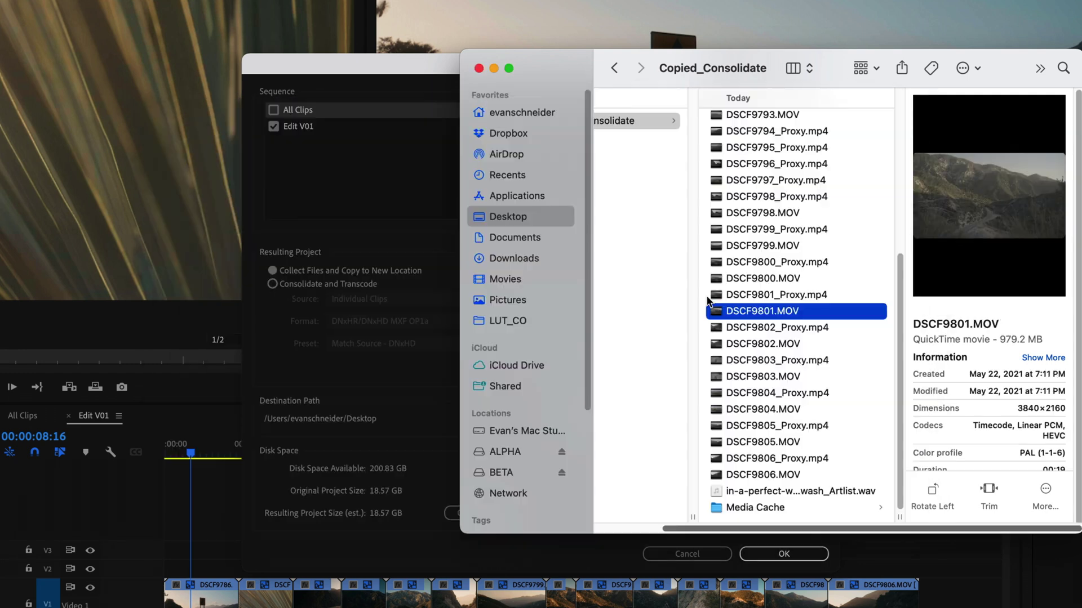
pyautogui.scroll(10, 792, 245)
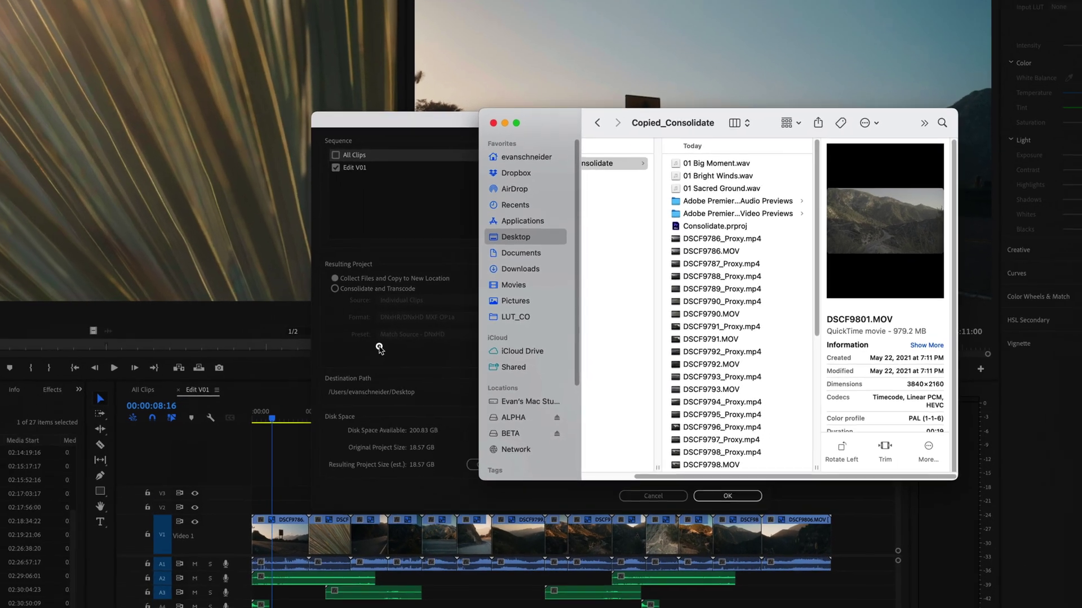
pyautogui.click(360, 378)
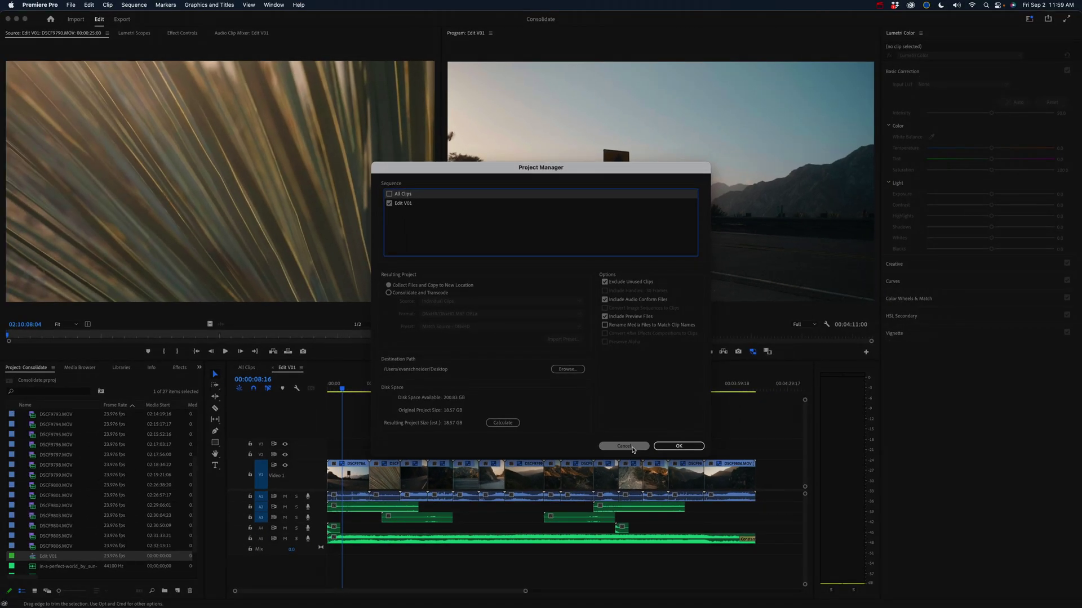
# Cancel Project Manager and save the project with Cmd+S
pyautogui.click(641, 474)
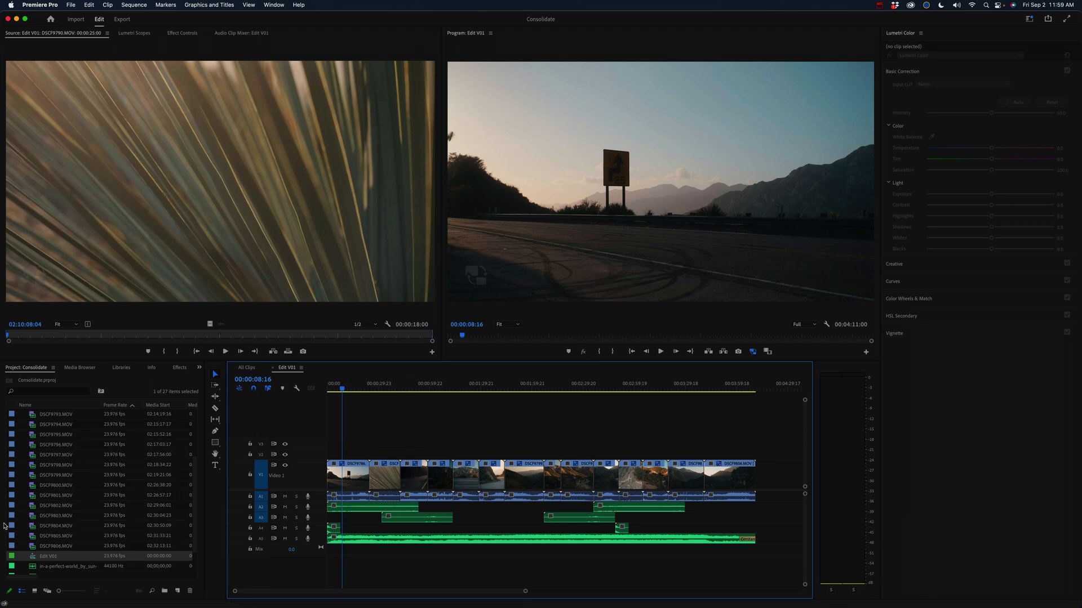
pyautogui.scroll(3, 20, 524)
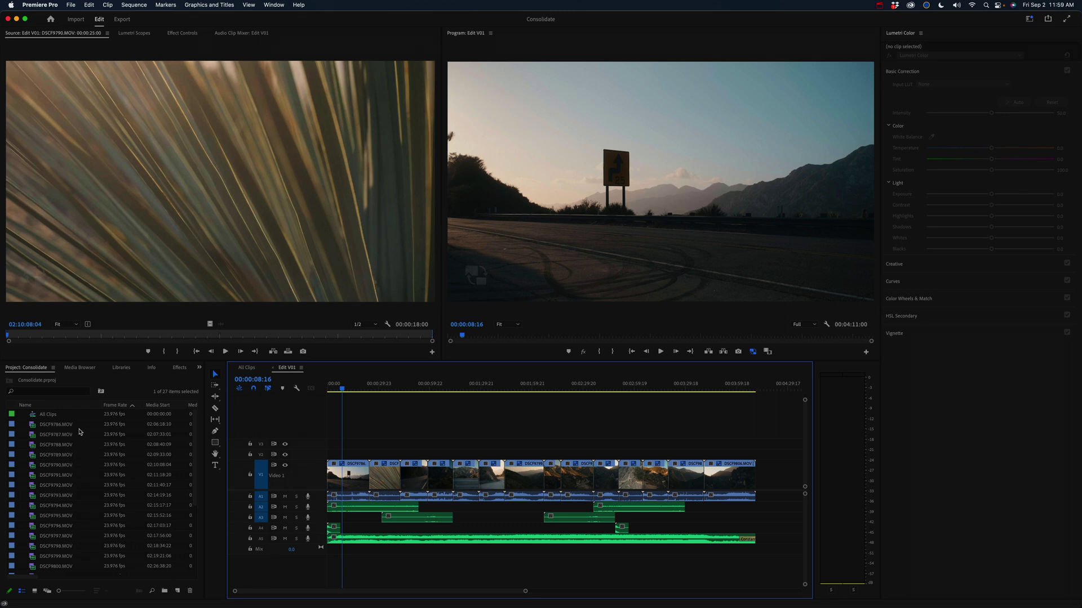
pyautogui.press('super+s')
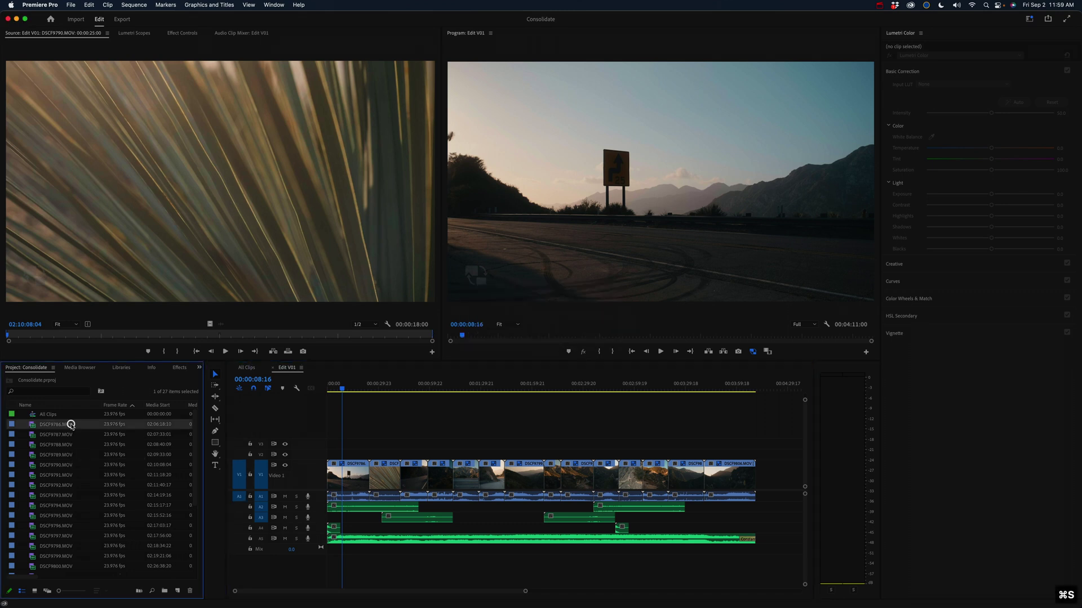
# Detach proxies from all selected source clips and turn Toggle Proxies off
pyautogui.scroll(-5, 69, 434)
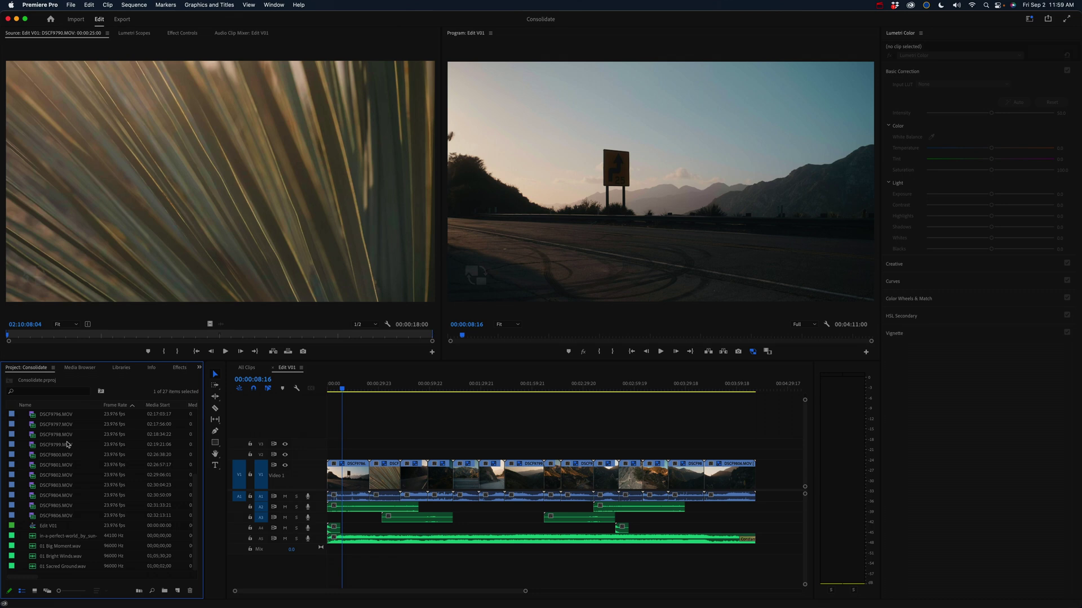
pyautogui.keyDown('shift'); pyautogui.click(62, 514); pyautogui.keyUp('shift')
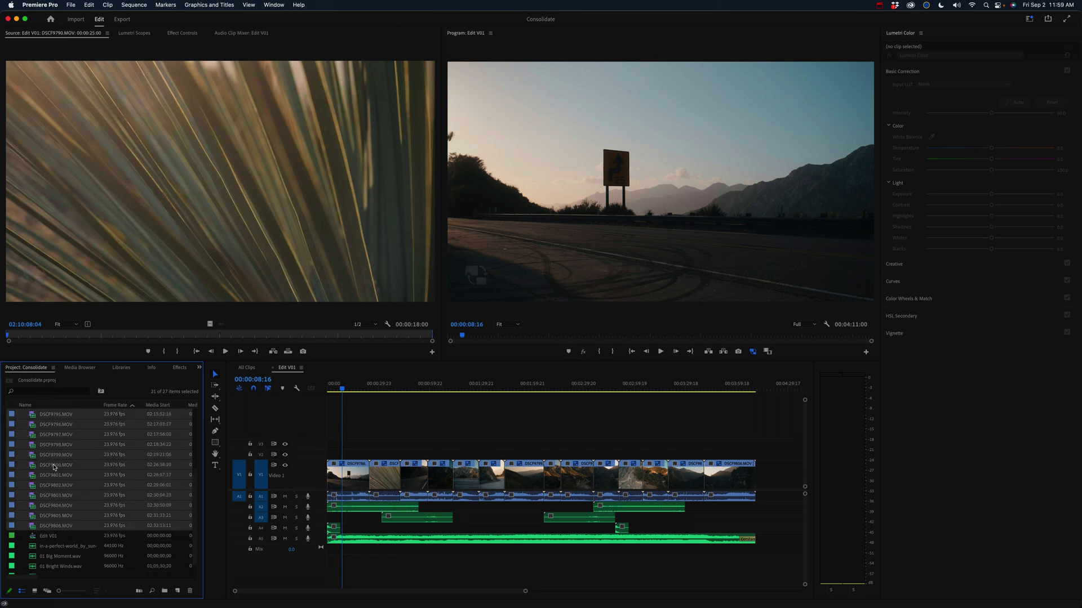
pyautogui.rightClick(54, 467)
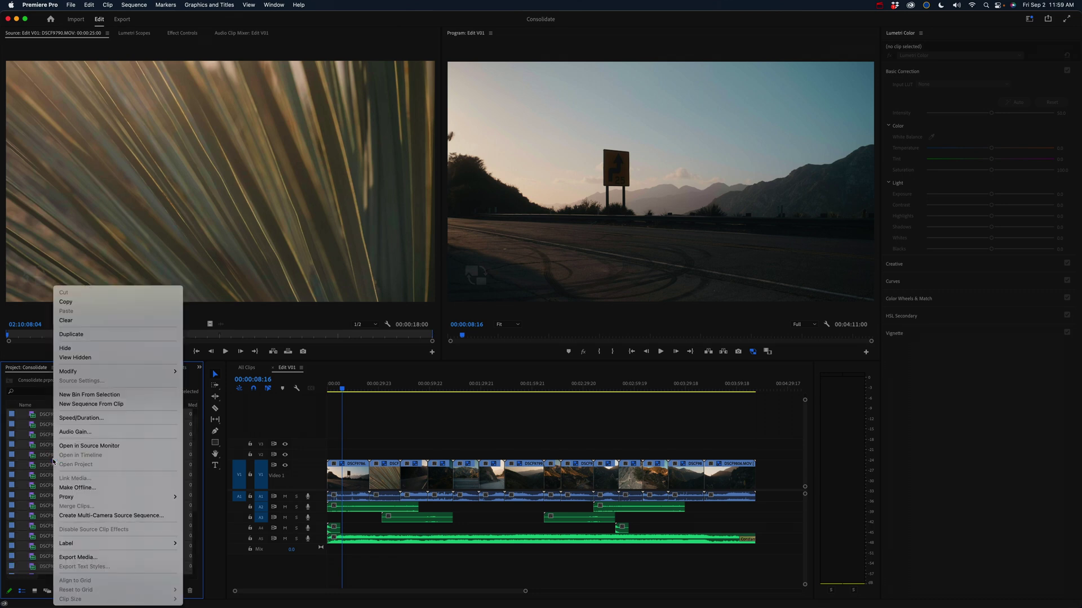
pyautogui.moveTo(129, 499)
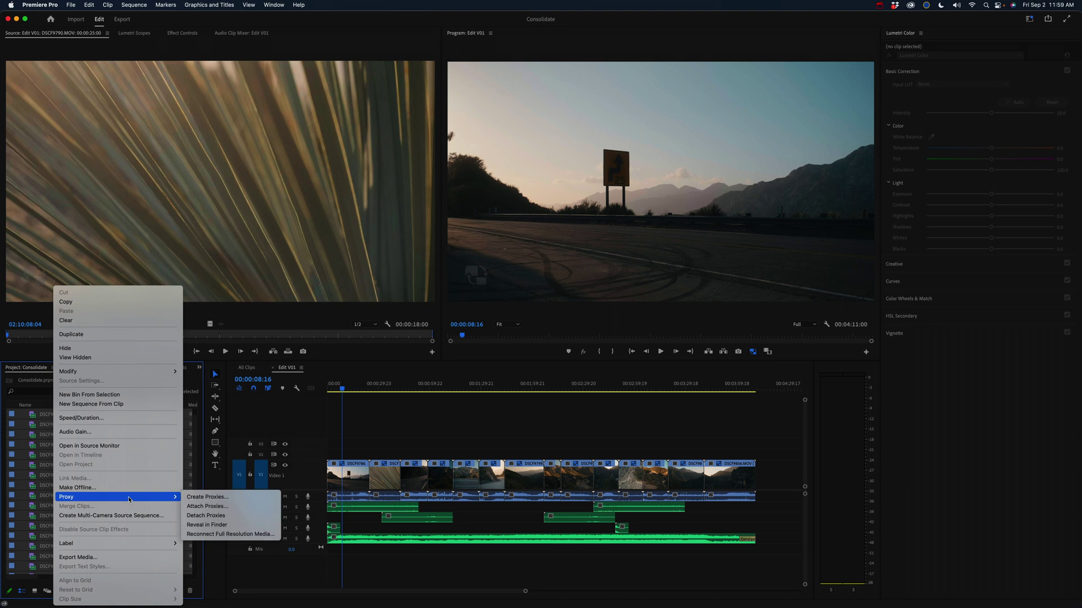
pyautogui.click(206, 516)
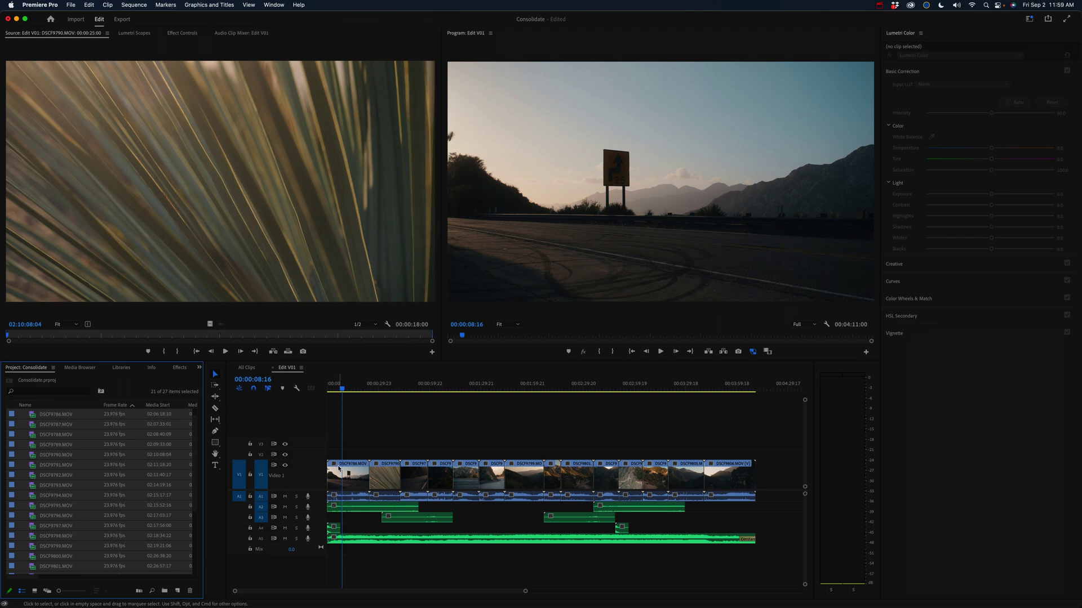
pyautogui.click(752, 351)
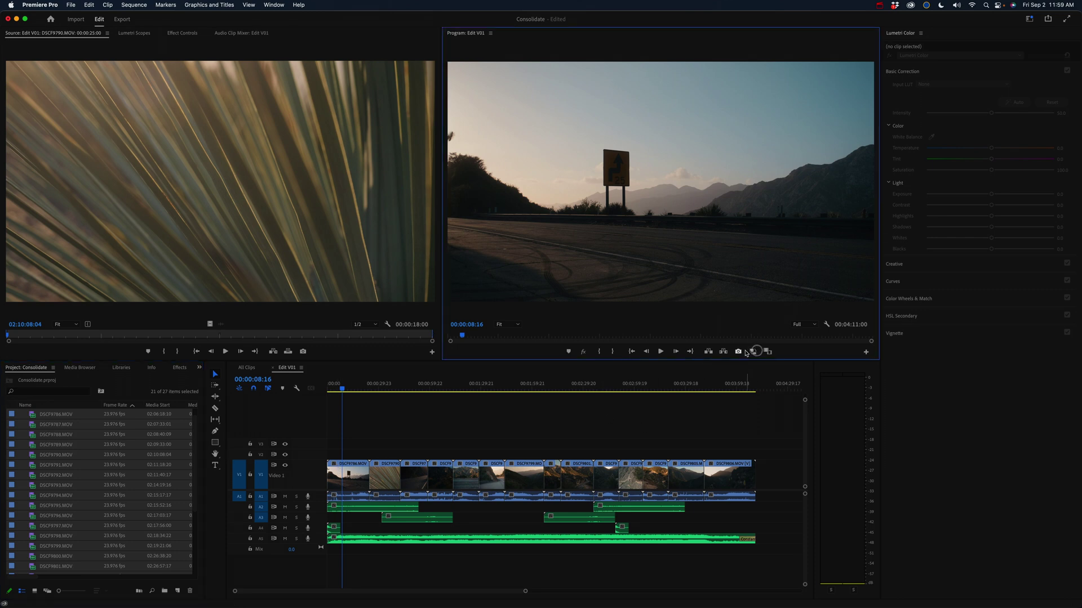
pyautogui.click(454, 421)
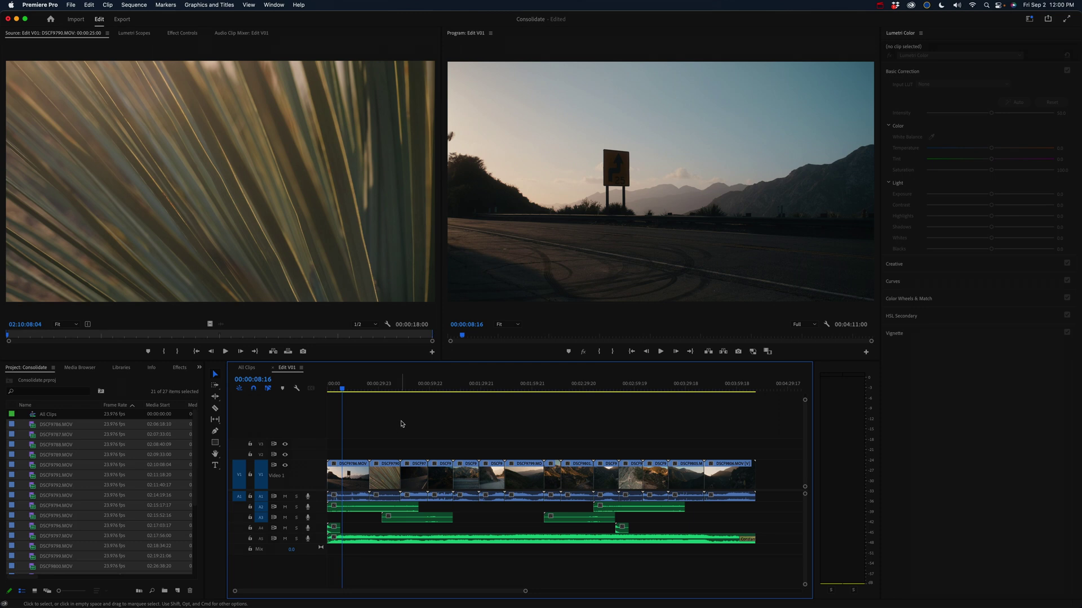
# Reopen Project Manager and calculate the consolidated size at 12.15 GB
pyautogui.click(71, 4)
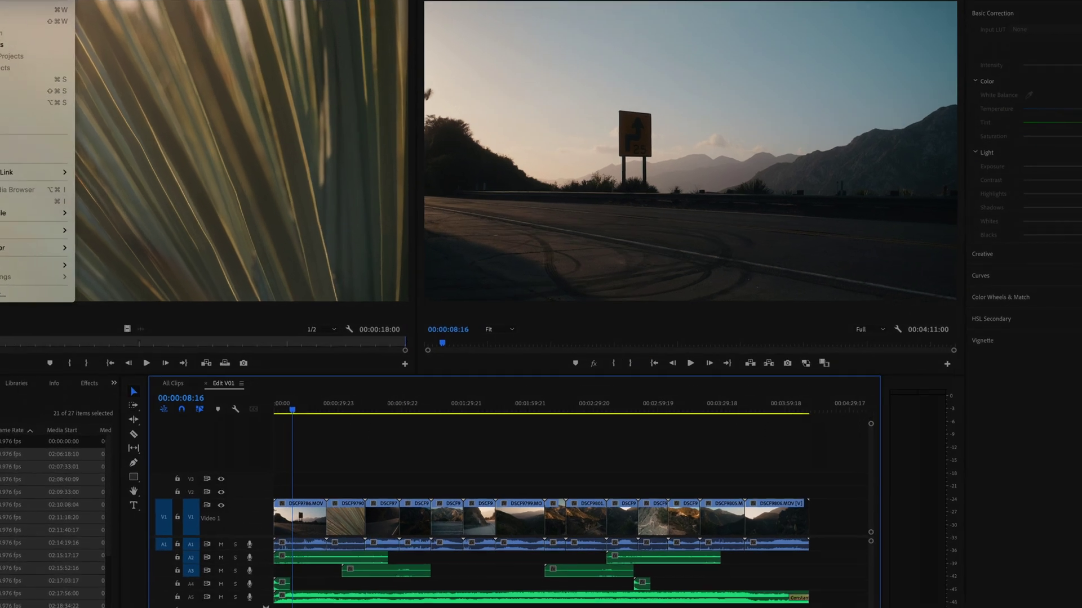
pyautogui.click(41, 295)
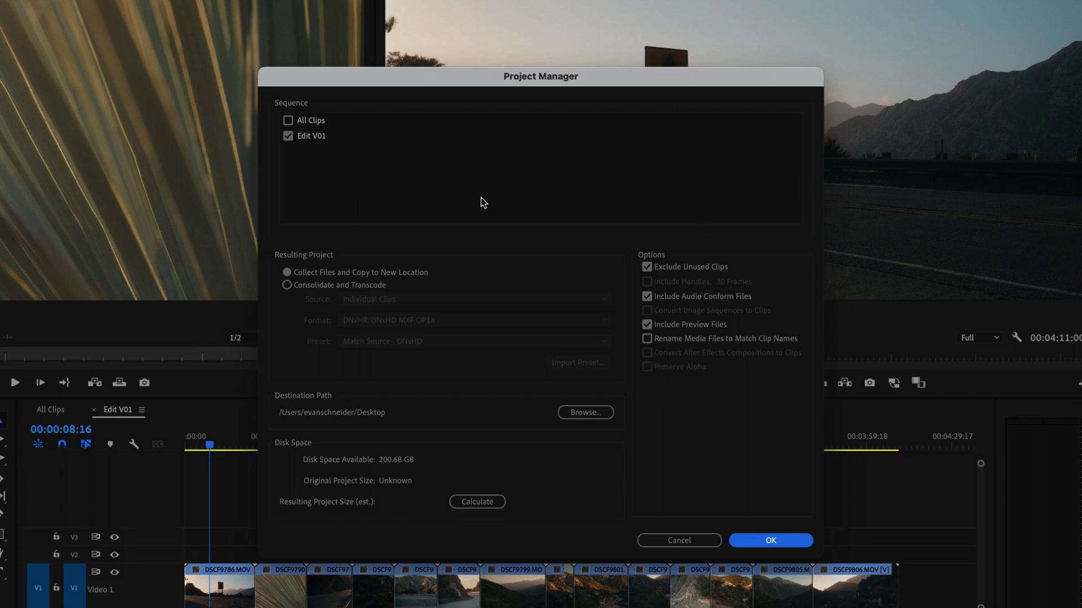
pyautogui.click(477, 501)
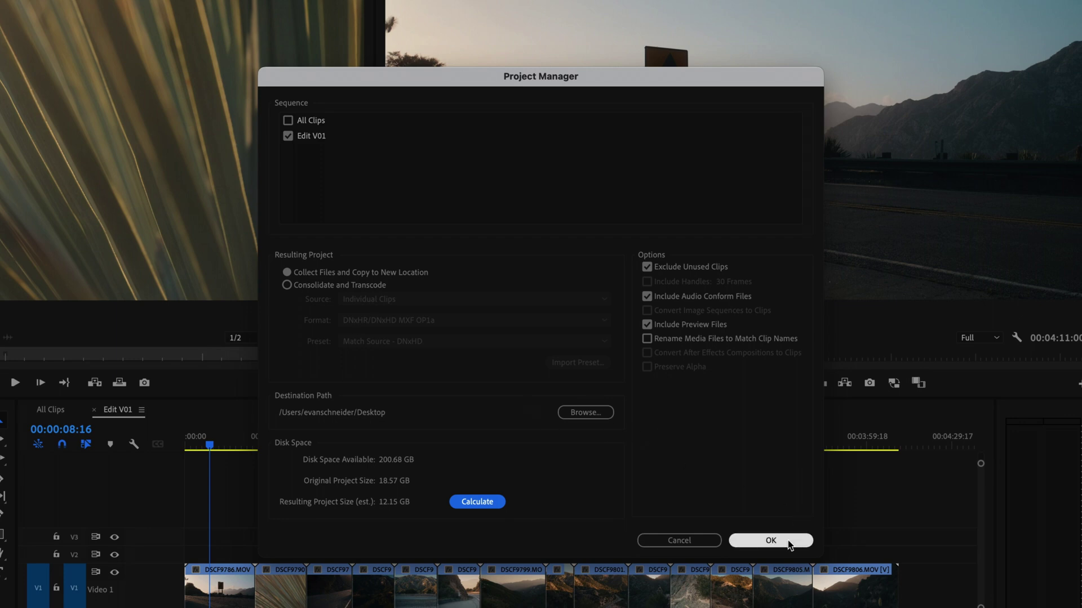
# Delete the old Copied_Consolidate folder from the Desktop, then save and run the consolidation
pyautogui.press('super+Tab')
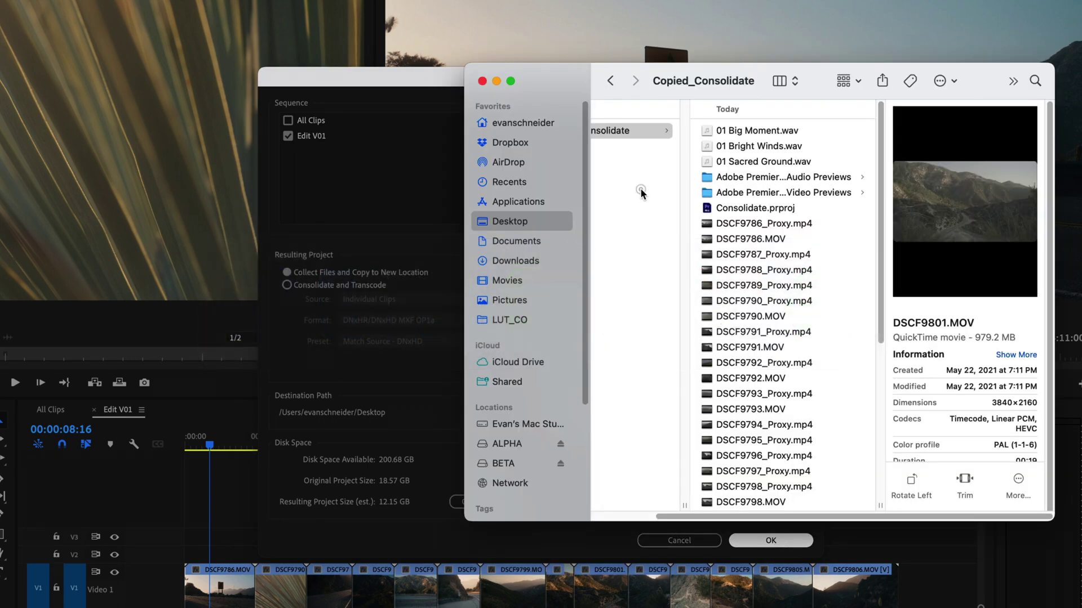
pyautogui.click(640, 193)
pyautogui.rightClick(631, 127)
pyautogui.click(681, 158)
pyautogui.click(719, 535)
pyautogui.click(772, 539)
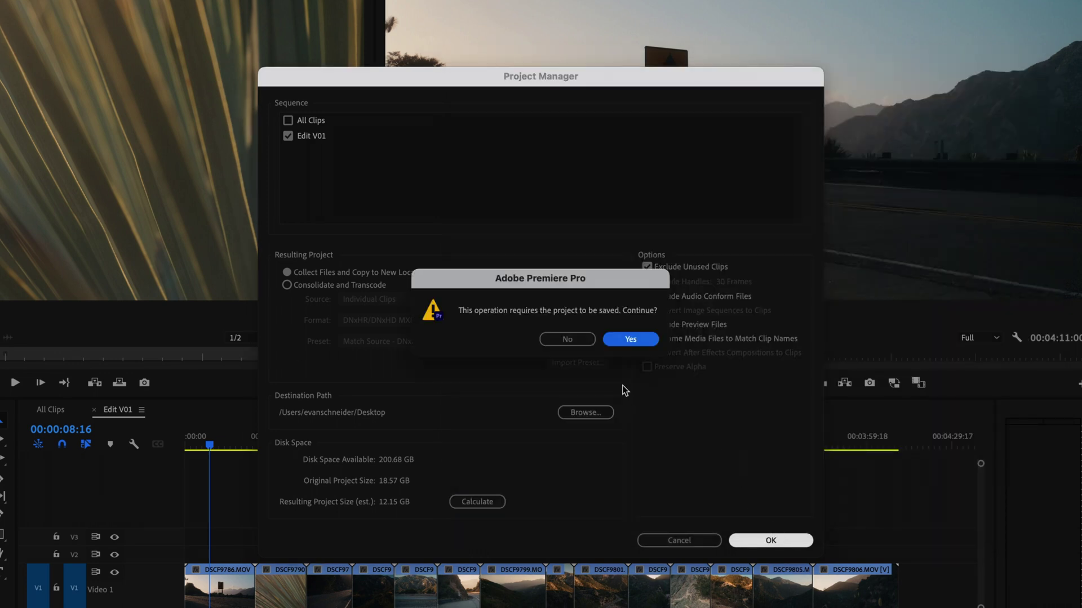
pyautogui.click(629, 338)
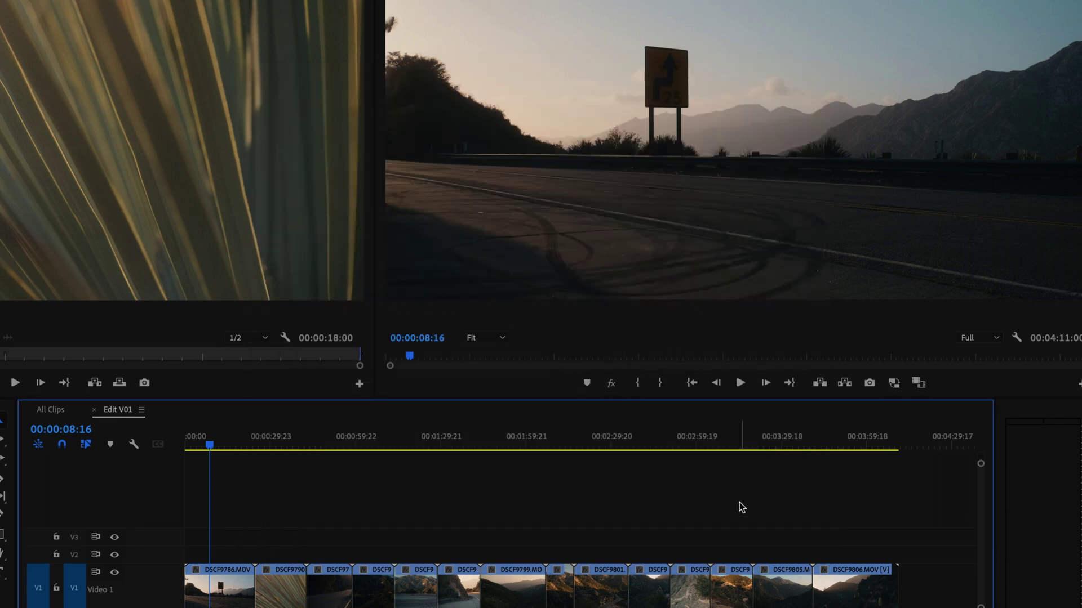
pyautogui.press('super+Tab')
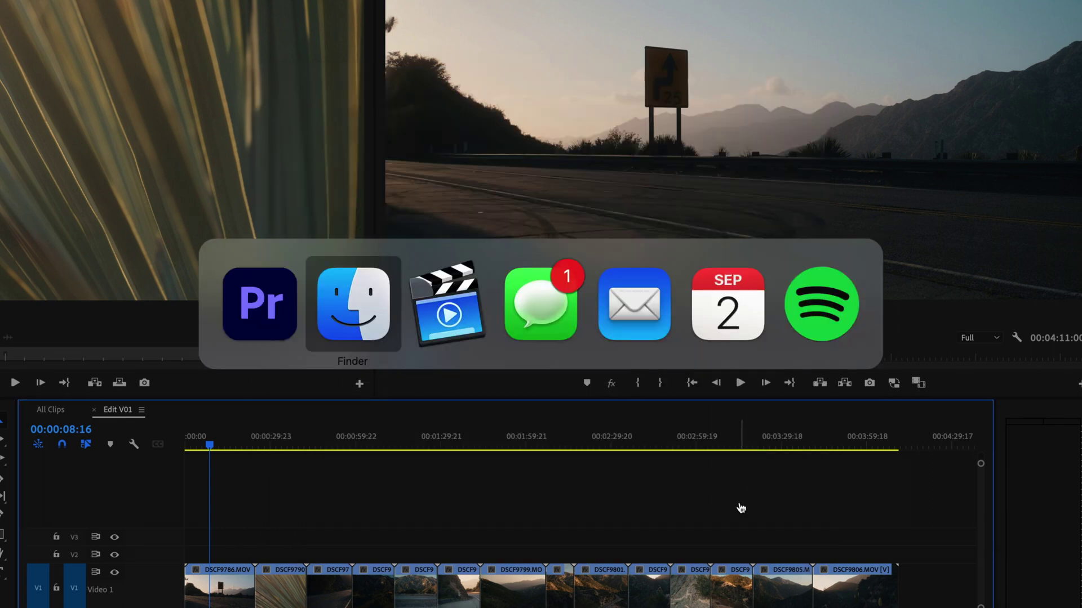
# Open Copied_Consolidate, confirm the 14 MOV clips total 12.93 GB, and open Consolidate.prproj
pyautogui.click(711, 134)
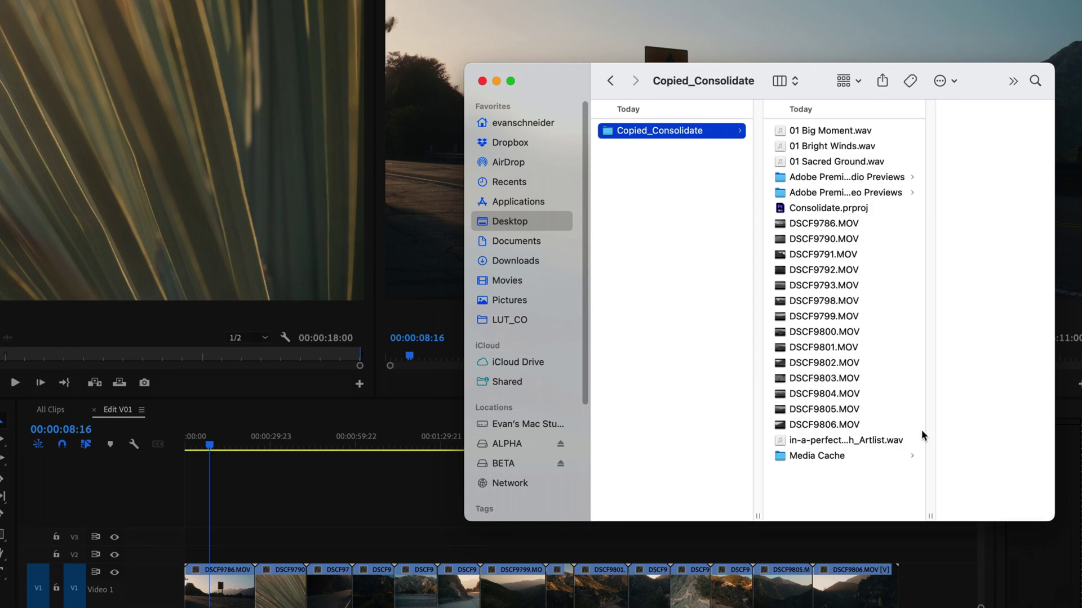
pyautogui.moveTo(882, 223); pyautogui.dragTo(879, 423)
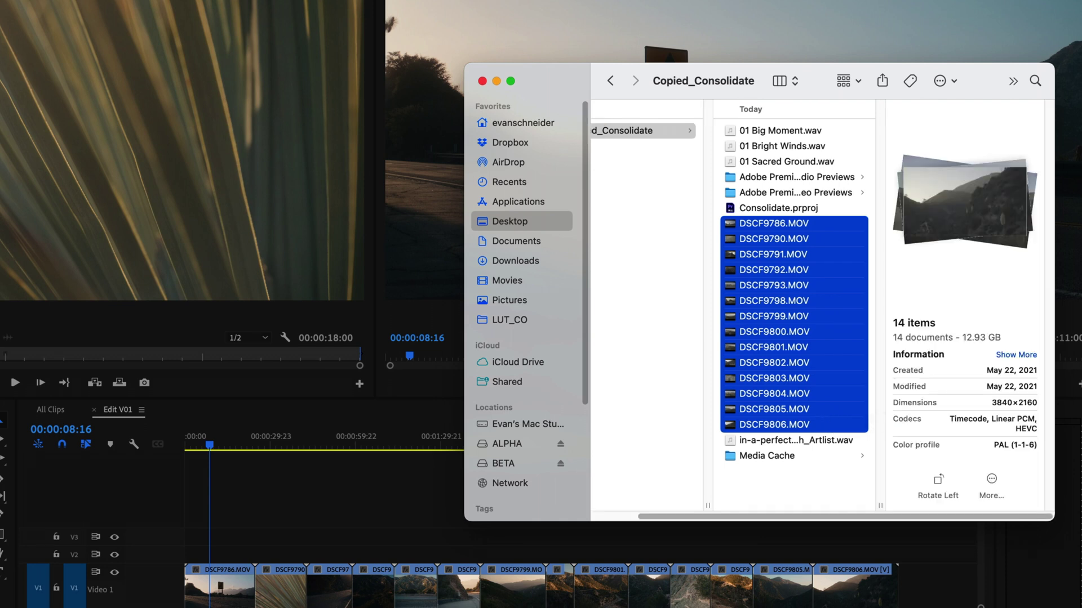
pyautogui.click(789, 192)
pyautogui.click(800, 207)
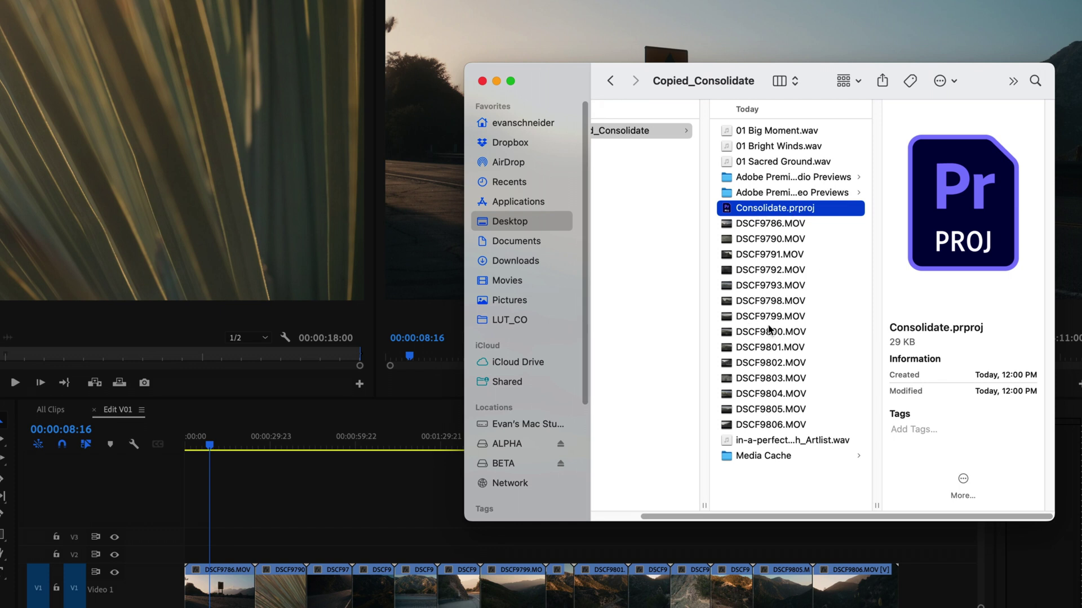
pyautogui.doubleClick(726, 208)
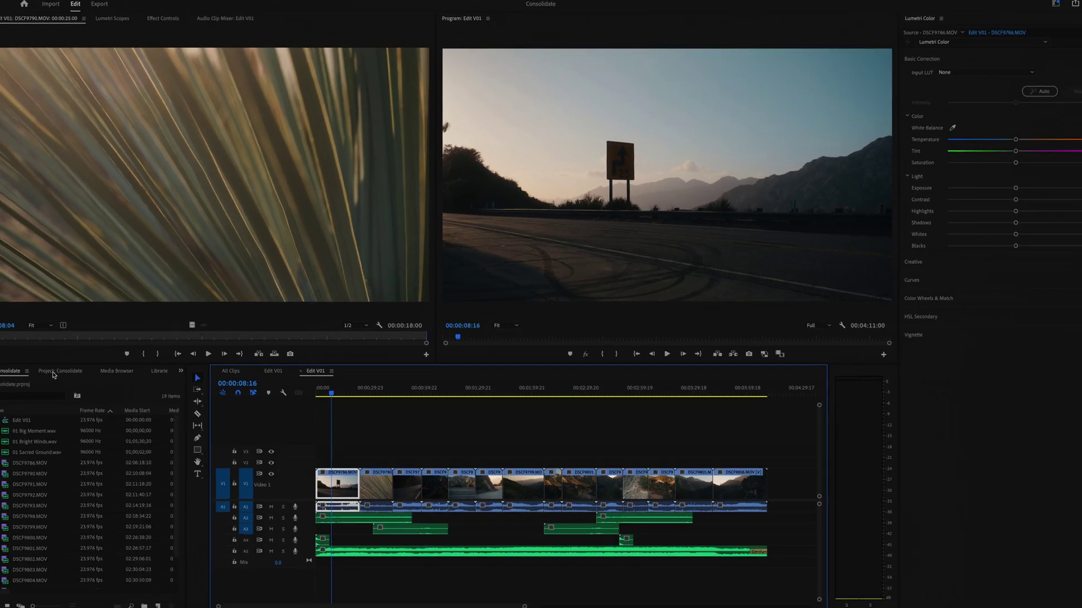
# Close the loaded source clip and select the Edit V01 sequence in the project bin
pyautogui.rightClick(54, 375)
pyautogui.click(227, 301)
pyautogui.click(35, 367)
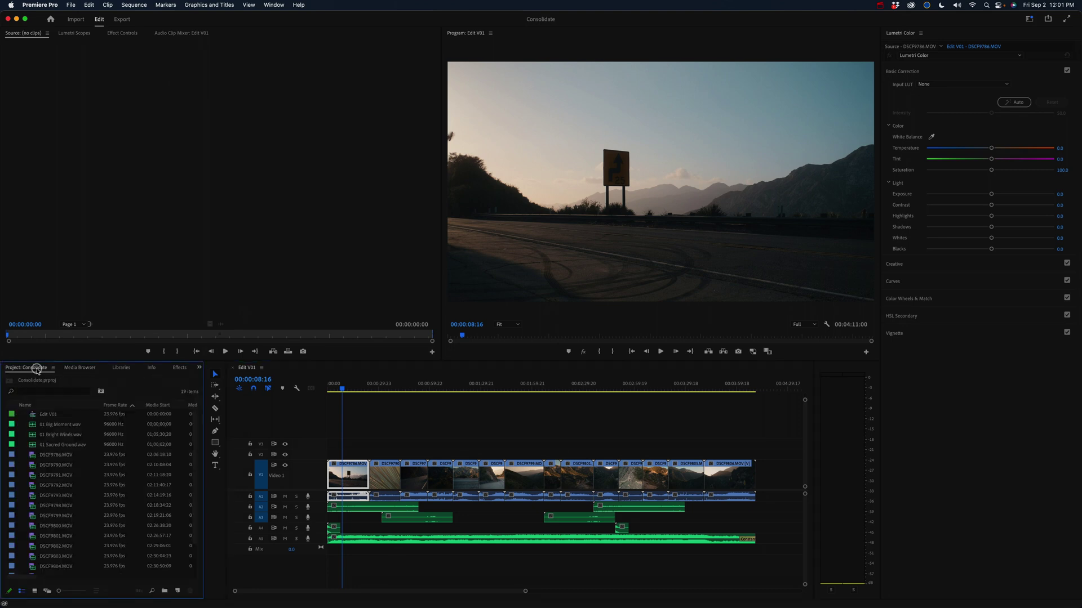
pyautogui.click(33, 415)
pyautogui.scroll(-1, 63, 461)
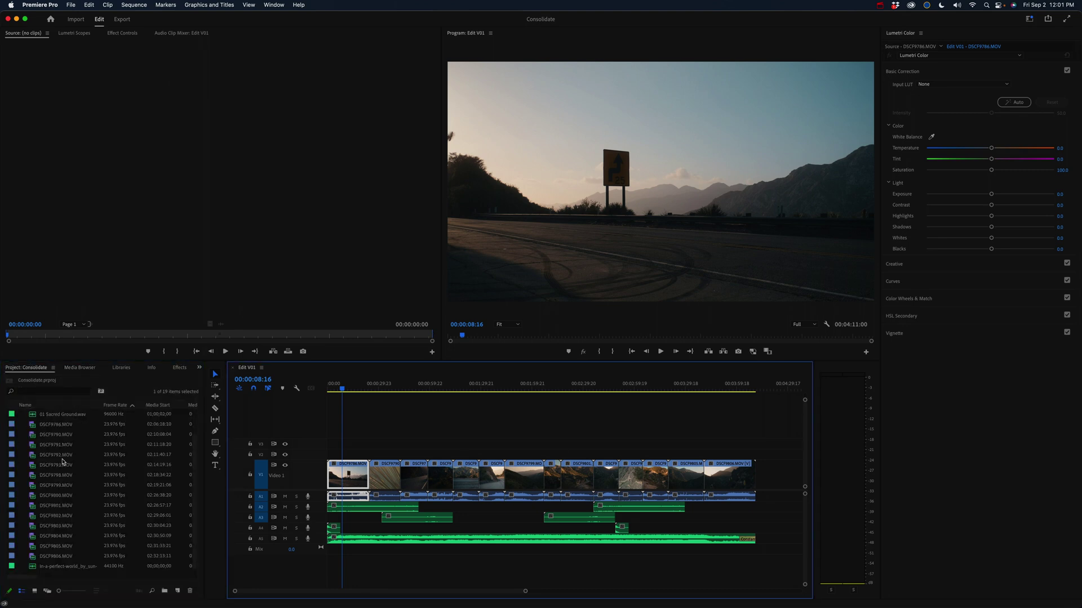
pyautogui.scroll(1, 63, 462)
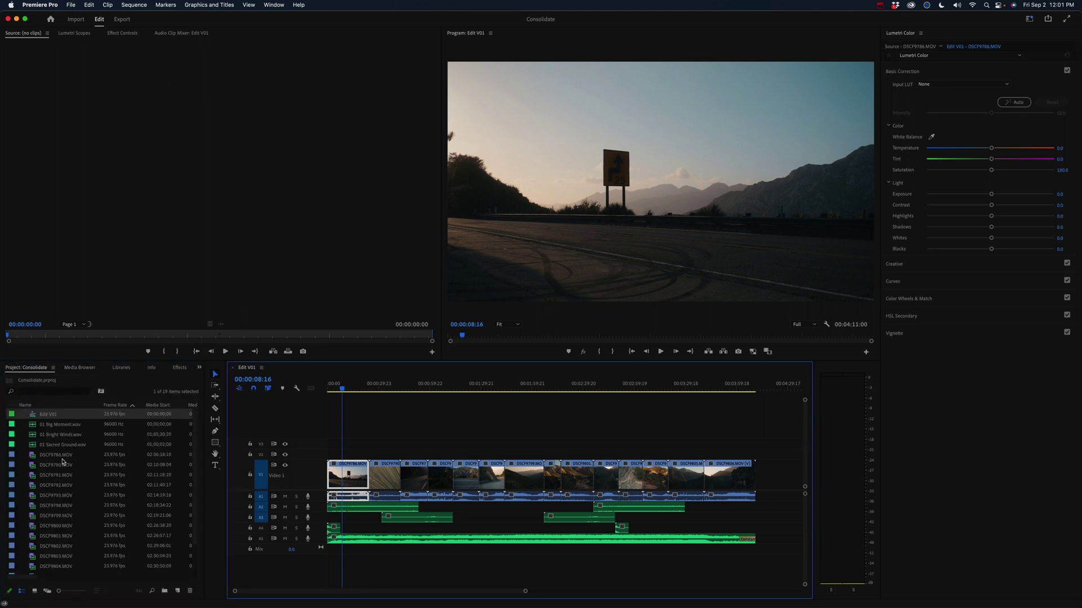
pyautogui.click(471, 406)
# Load DSCF9800.MOV into the Source monitor and move the playhead to 00:00:47:07
pyautogui.scroll(-1, 61, 496)
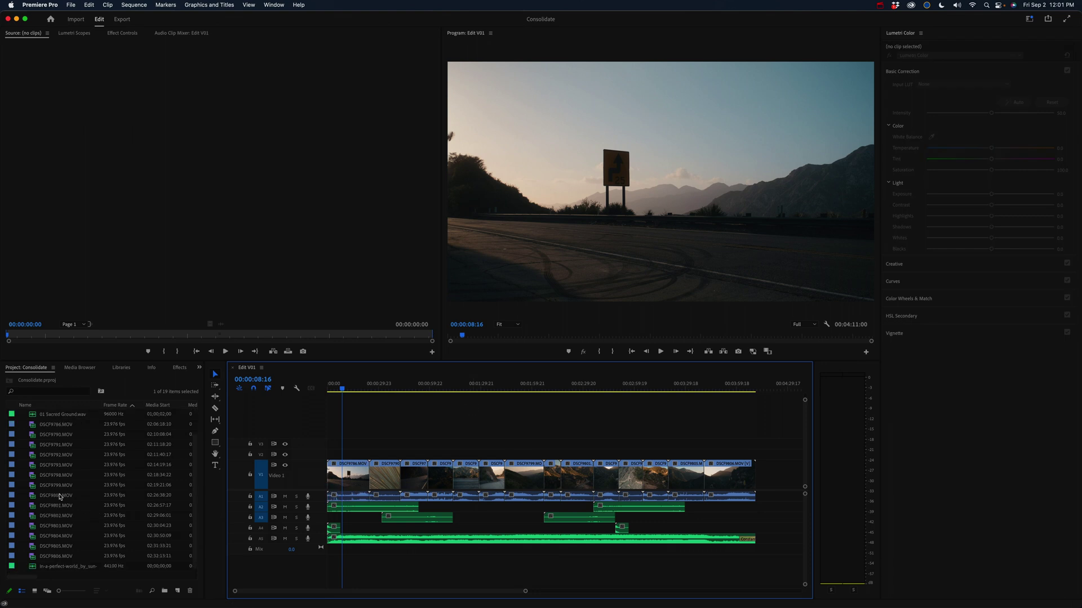
pyautogui.scroll(1, 58, 504)
pyautogui.click(55, 482)
pyautogui.scroll(-1, 58, 537)
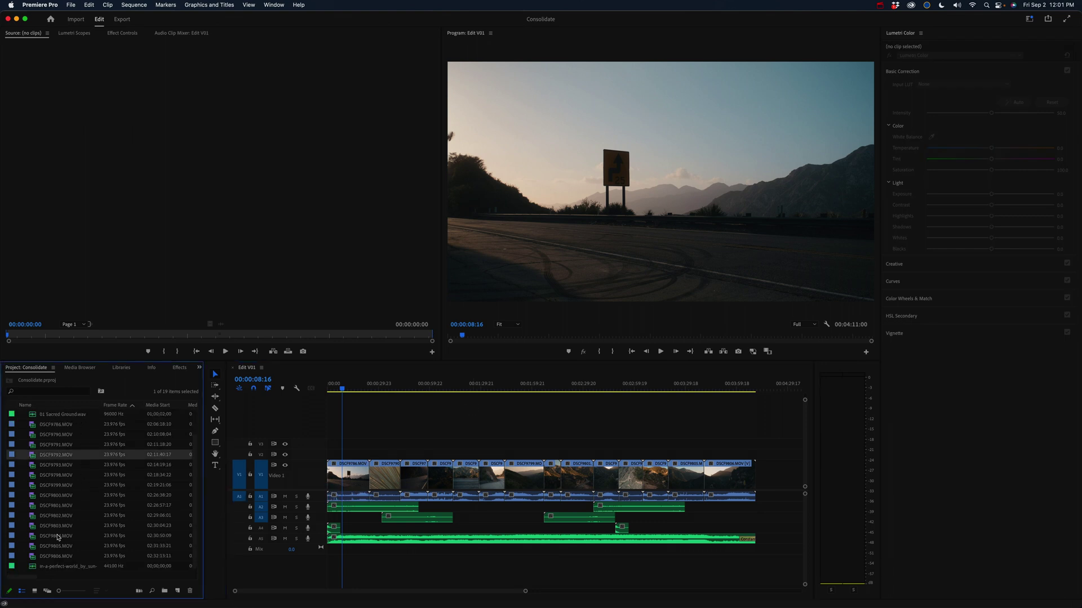
pyautogui.doubleClick(52, 496)
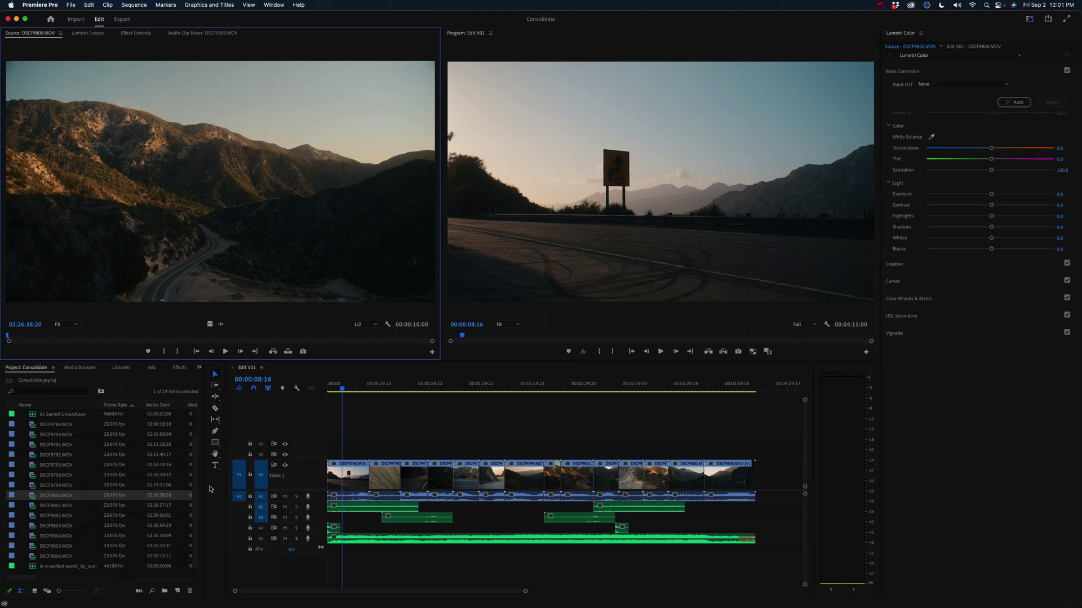
pyautogui.click(408, 386)
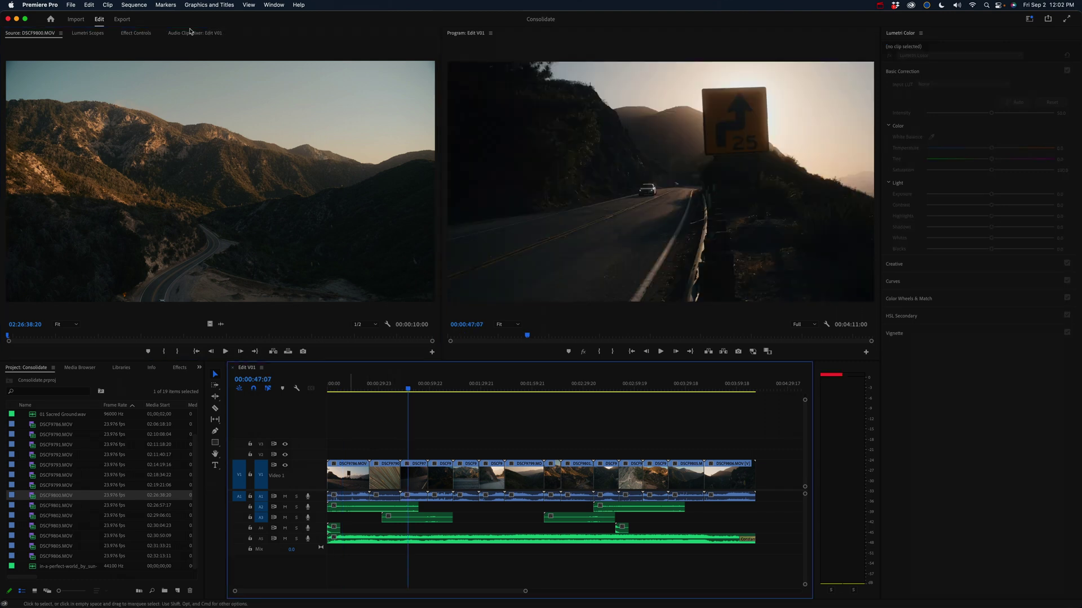
pyautogui.click(67, 4)
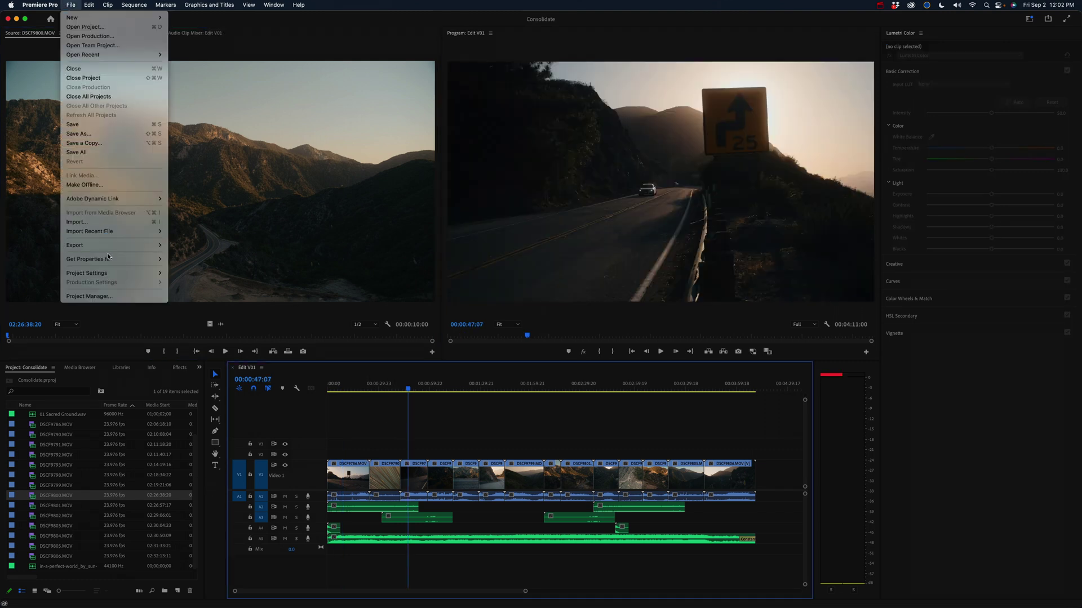
# Export Edit V01 as a Final Cut Pro XML named 'Edit V01' into Copied_Consolidate, then bring up Finder
pyautogui.moveTo(110, 246)
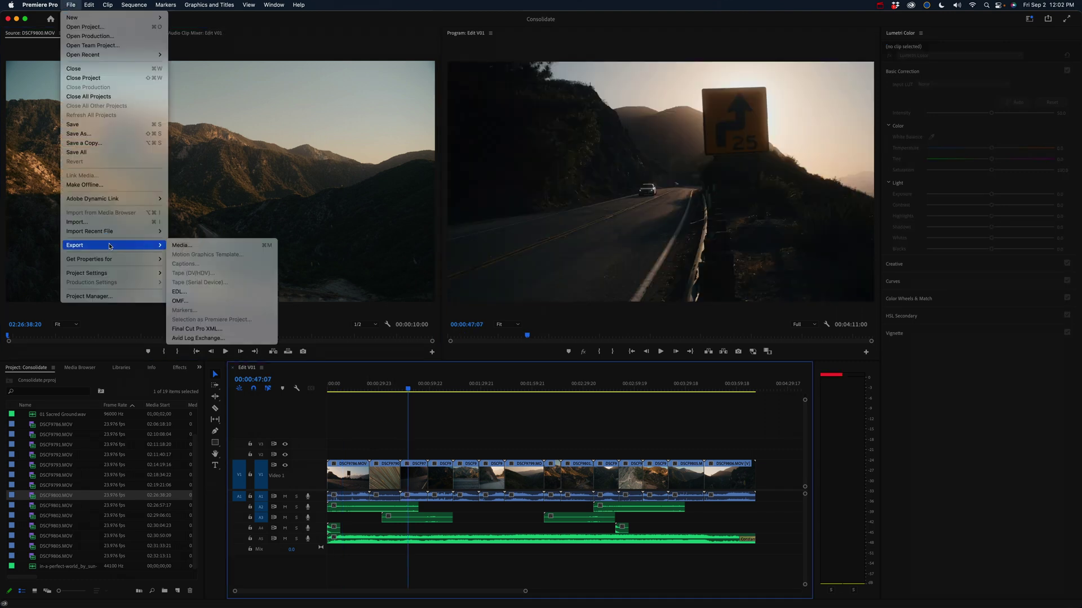
pyautogui.click(219, 330)
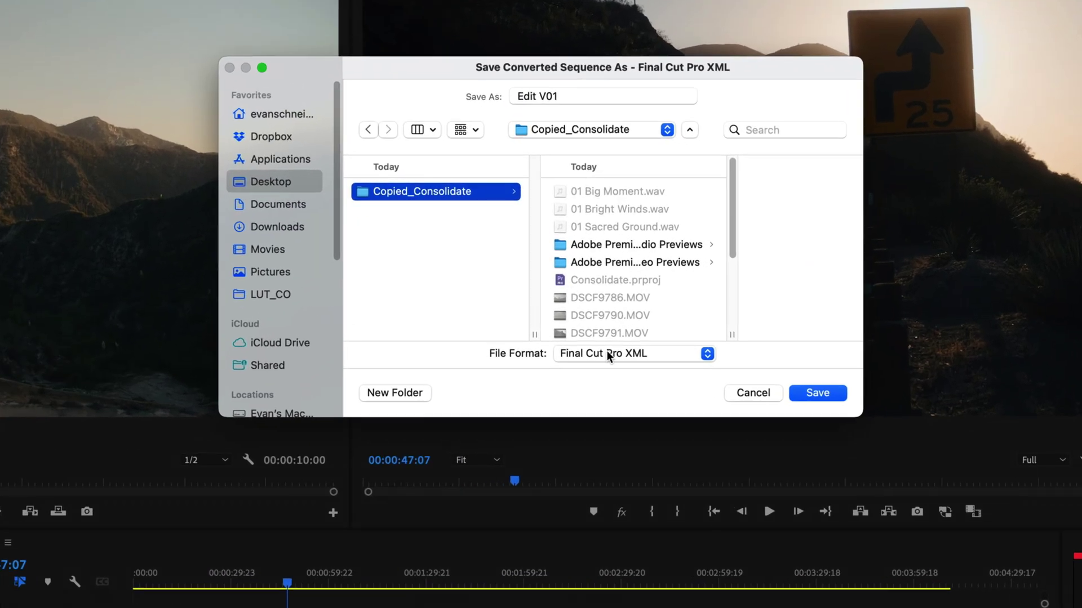
pyautogui.click(813, 392)
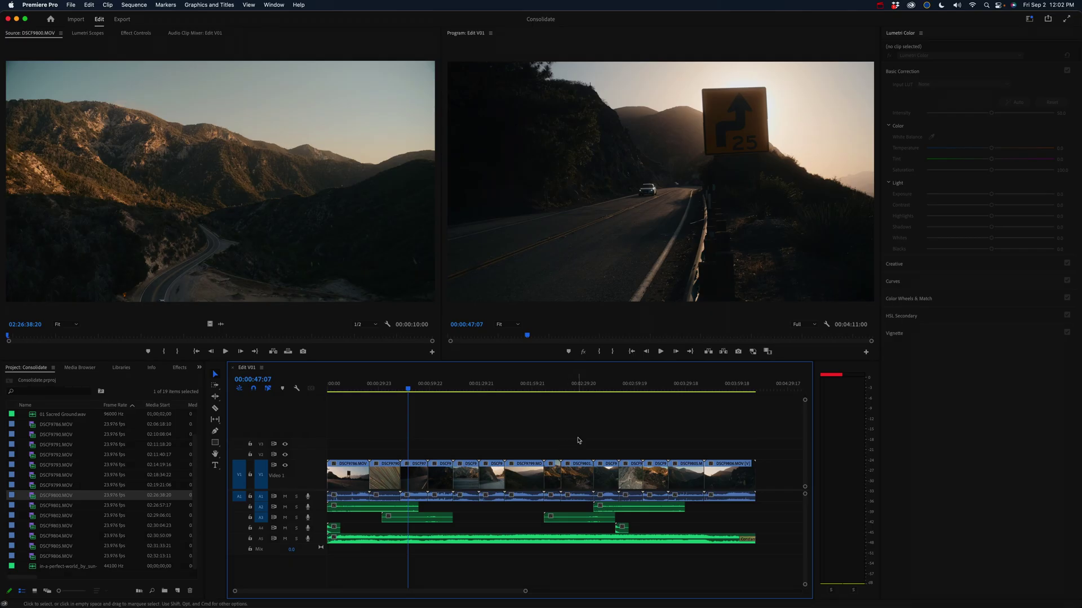
pyautogui.press('super+Tab')
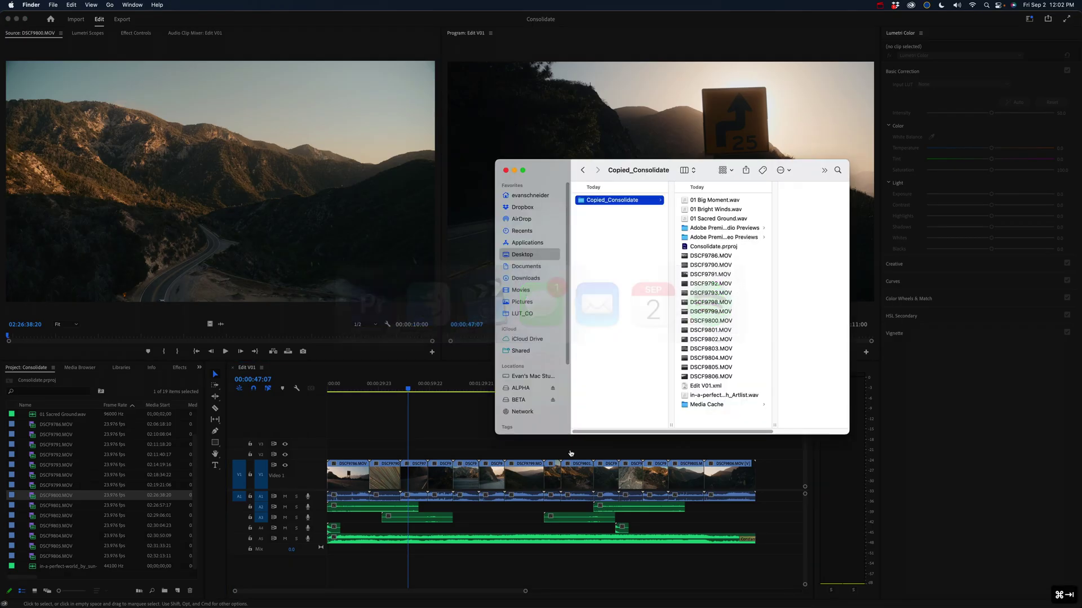
# Quick Look the exported Edit V01.xml in the Copied_Consolidate folder
pyautogui.click(741, 386)
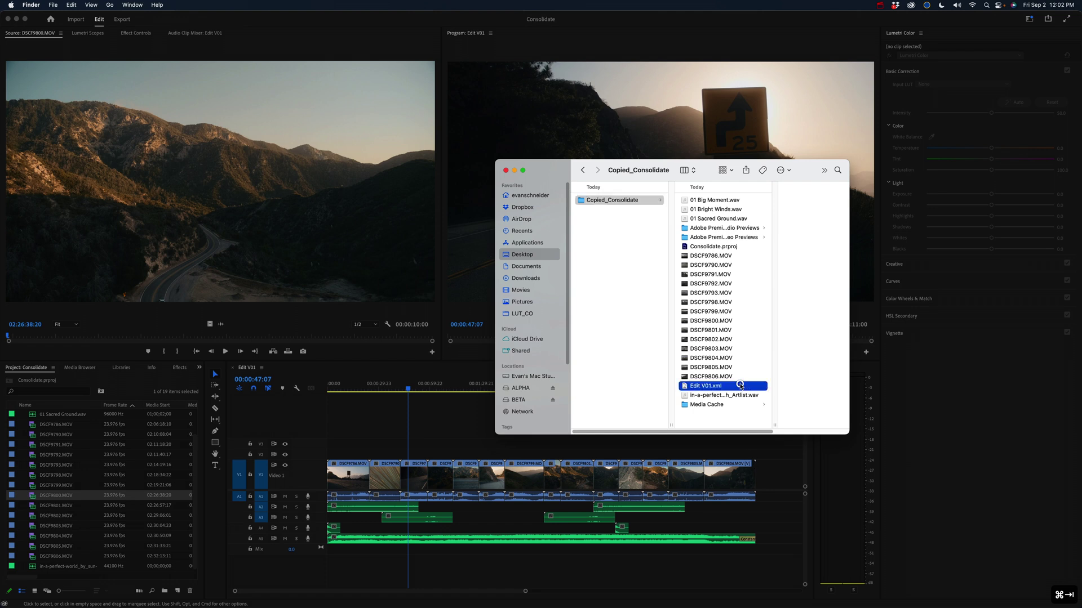
pyautogui.press('space')
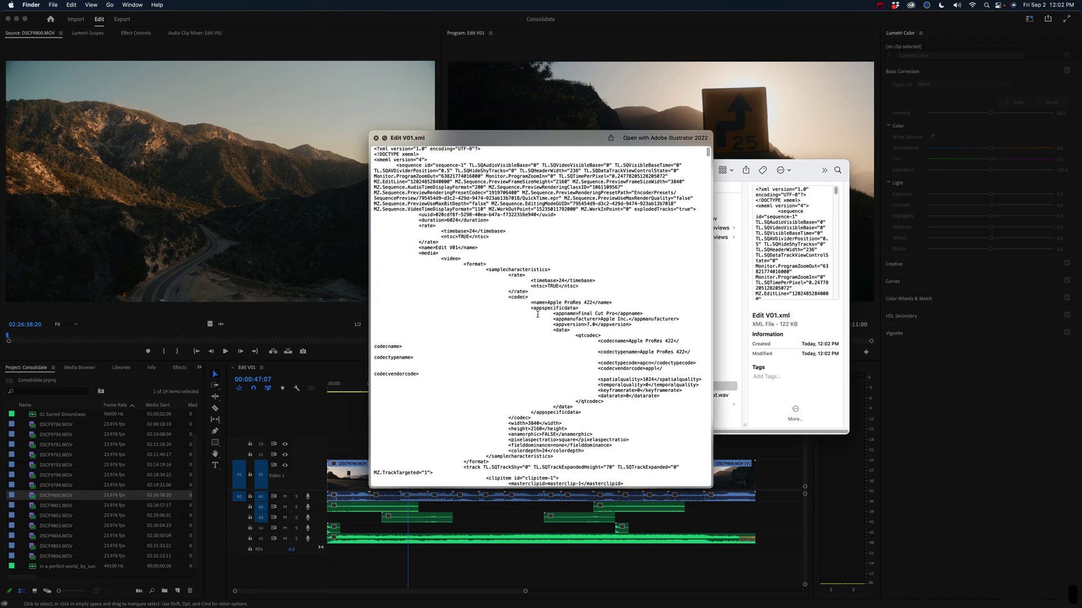
pyautogui.press('space')
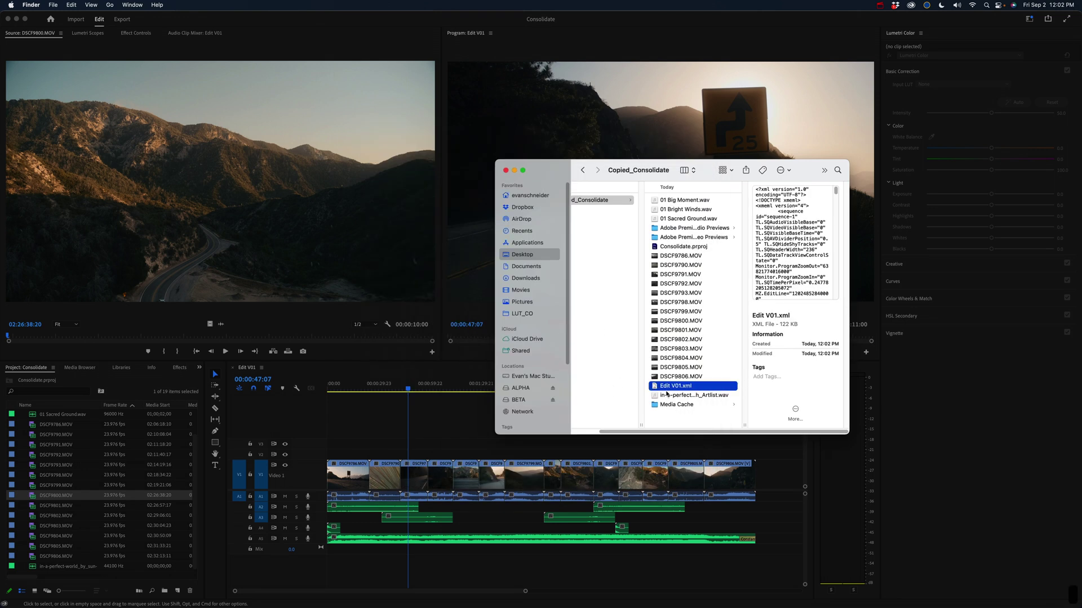
pyautogui.press('space')
pyautogui.press('space')
# Check DSCF9791.MOV, DSCF9801.MOV and DSCF9803.MOV, then bring DaVinci Resolve forward
pyautogui.click(691, 273)
pyautogui.click(692, 329)
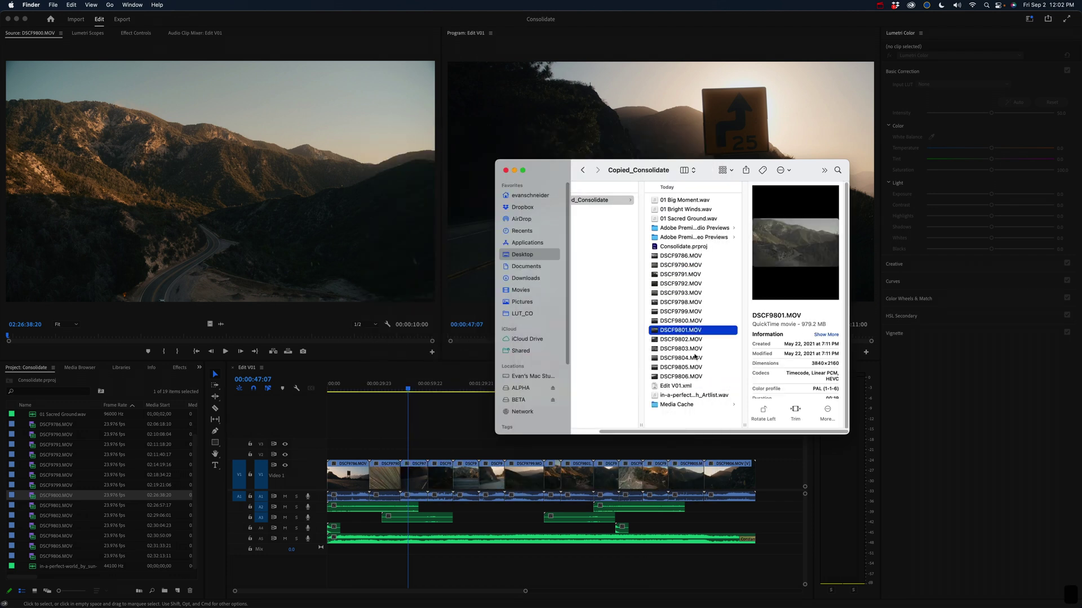
pyautogui.click(693, 349)
pyautogui.click(461, 438)
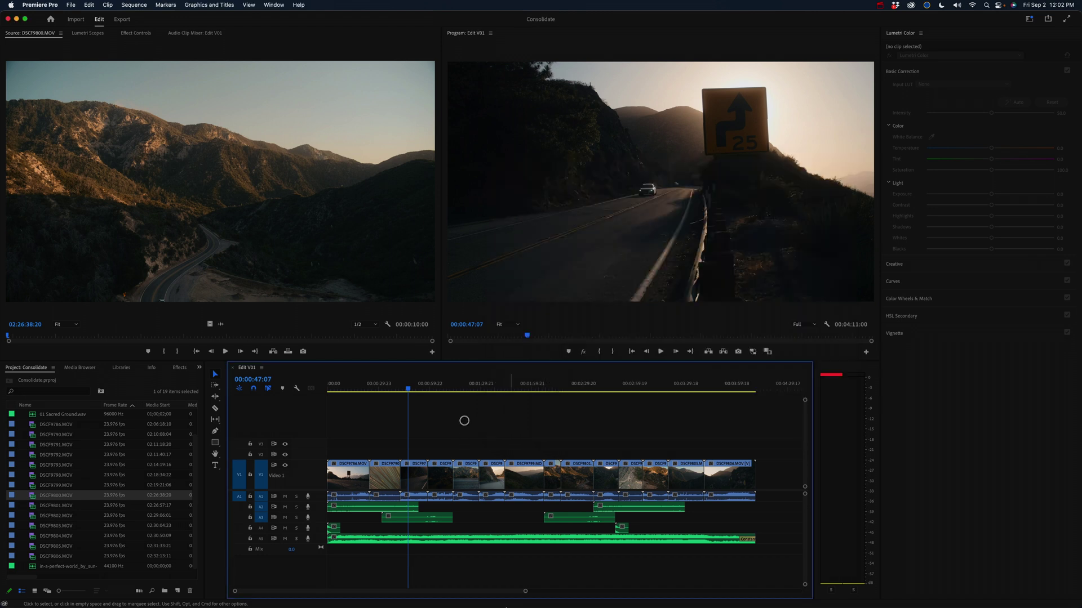
pyautogui.click(540, 589)
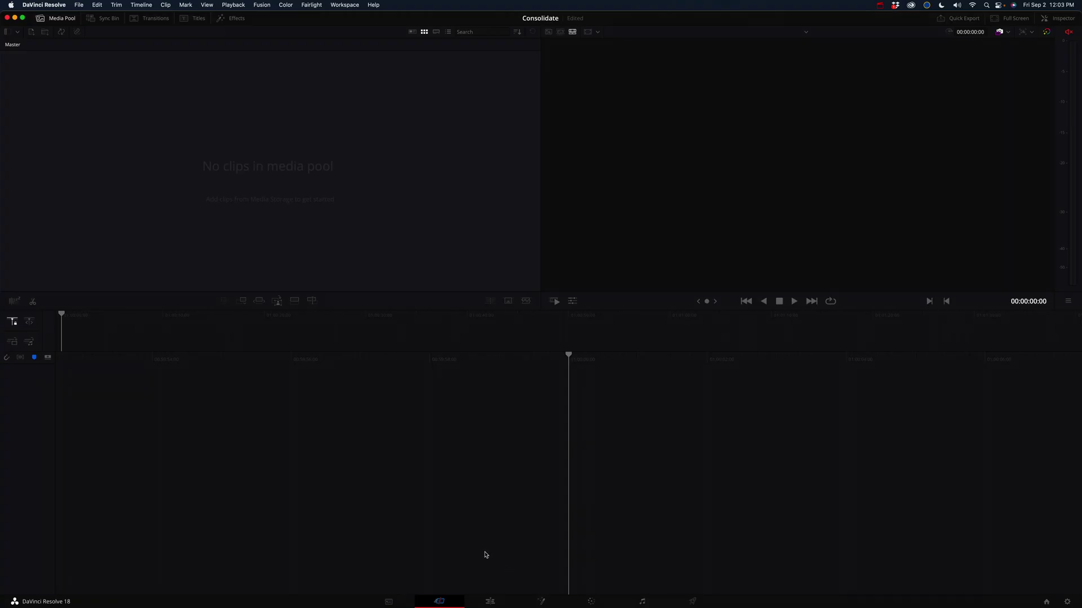
# From the Media page, import Edit V01.xml as a timeline, keeping Final Cut Pro 7 frame rate format
pyautogui.click(390, 599)
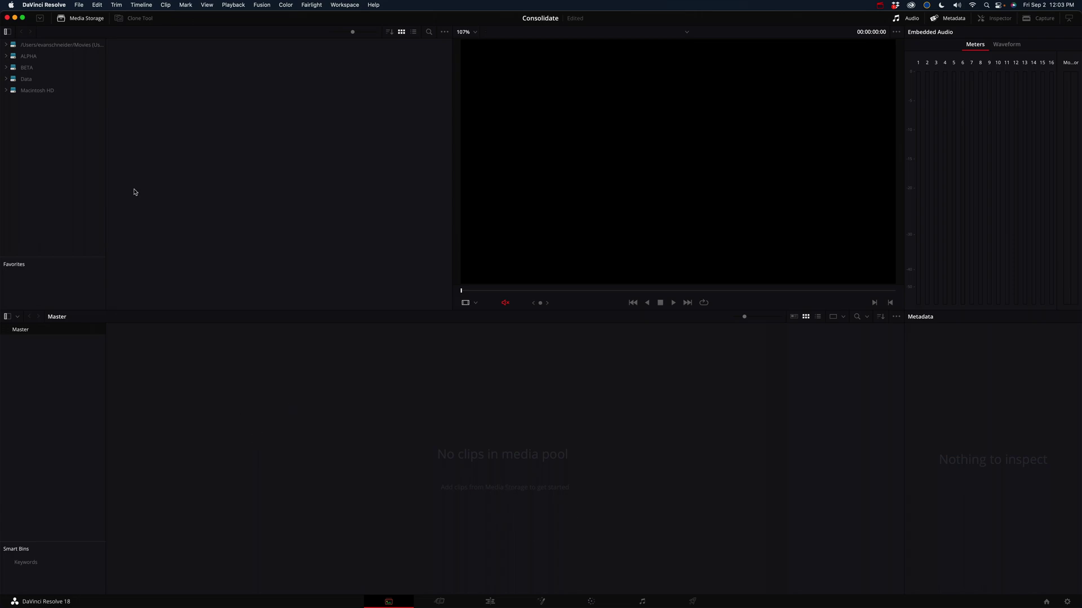
pyautogui.click(79, 4)
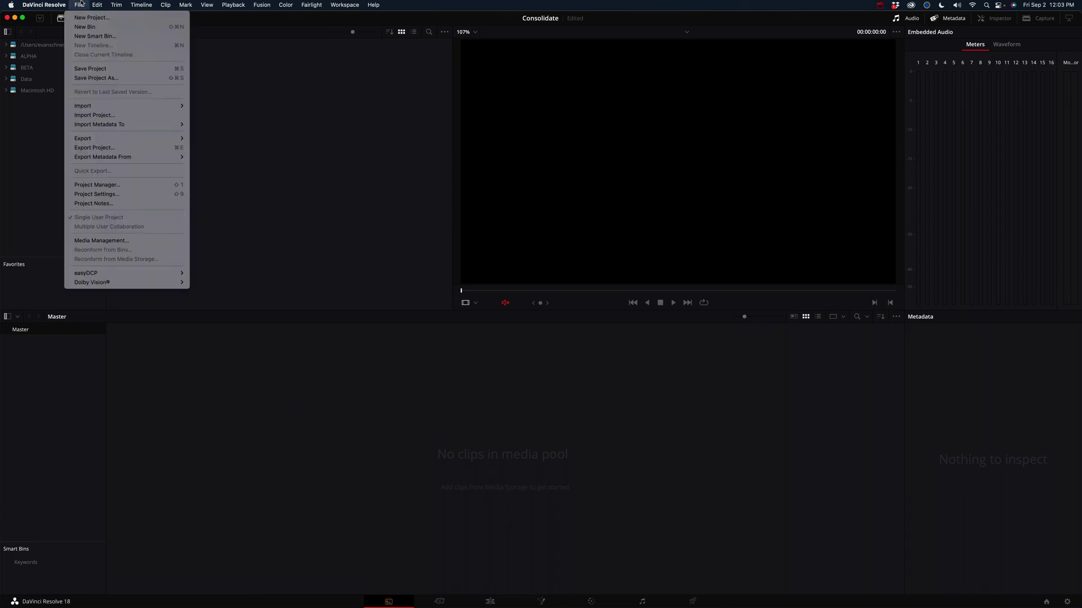
pyautogui.moveTo(137, 107)
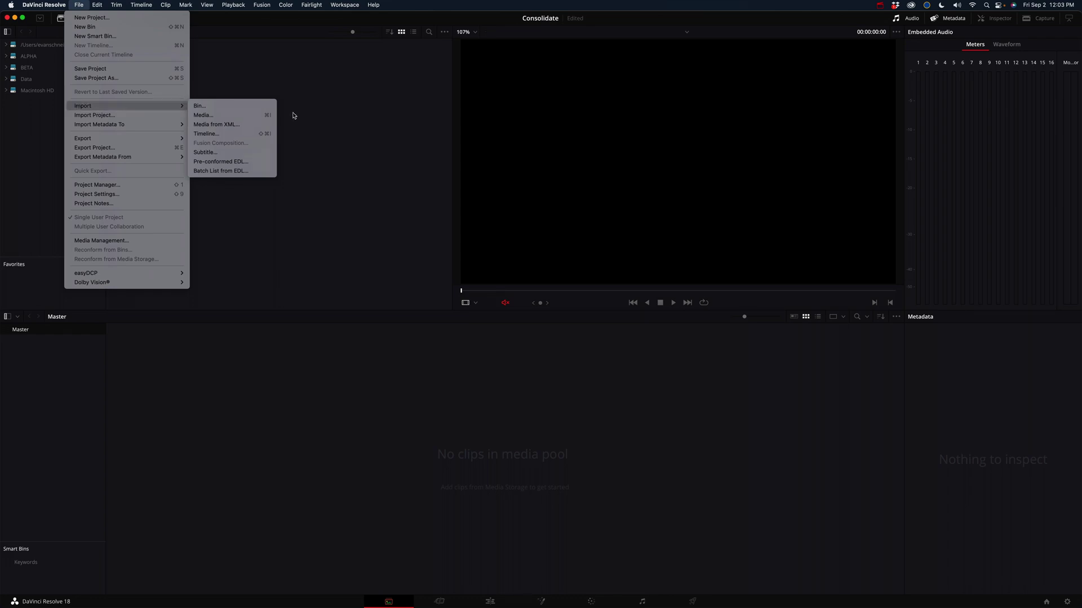
pyautogui.click(229, 135)
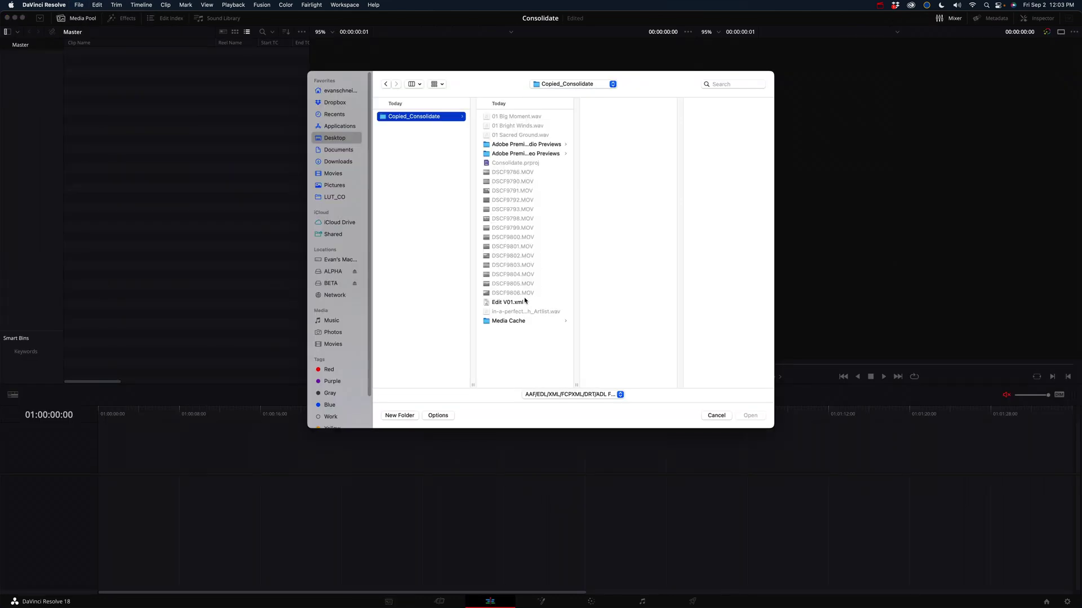
pyautogui.click(524, 301)
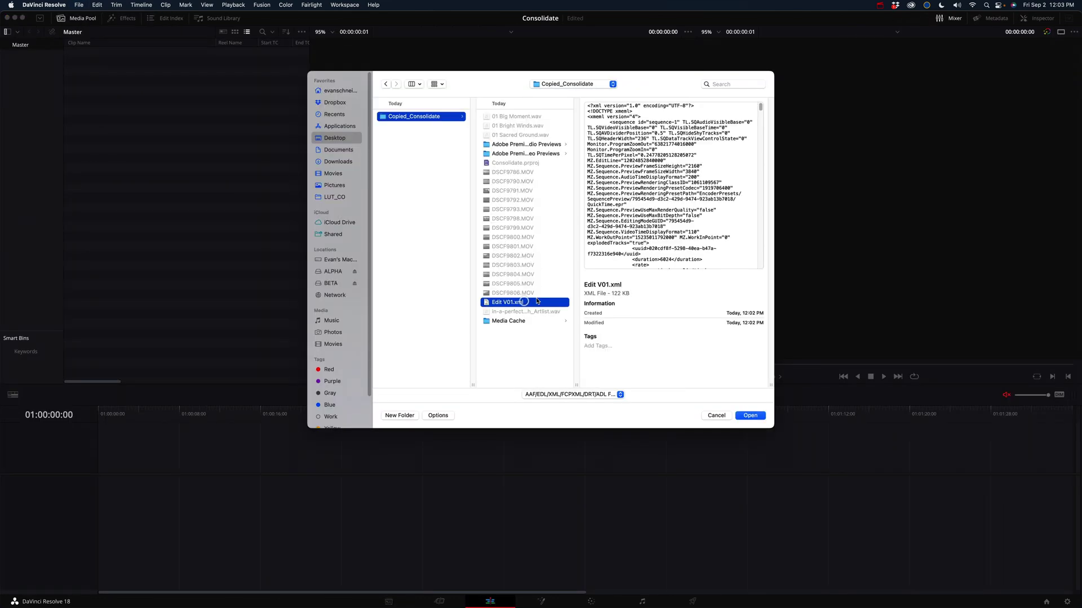
pyautogui.click(750, 416)
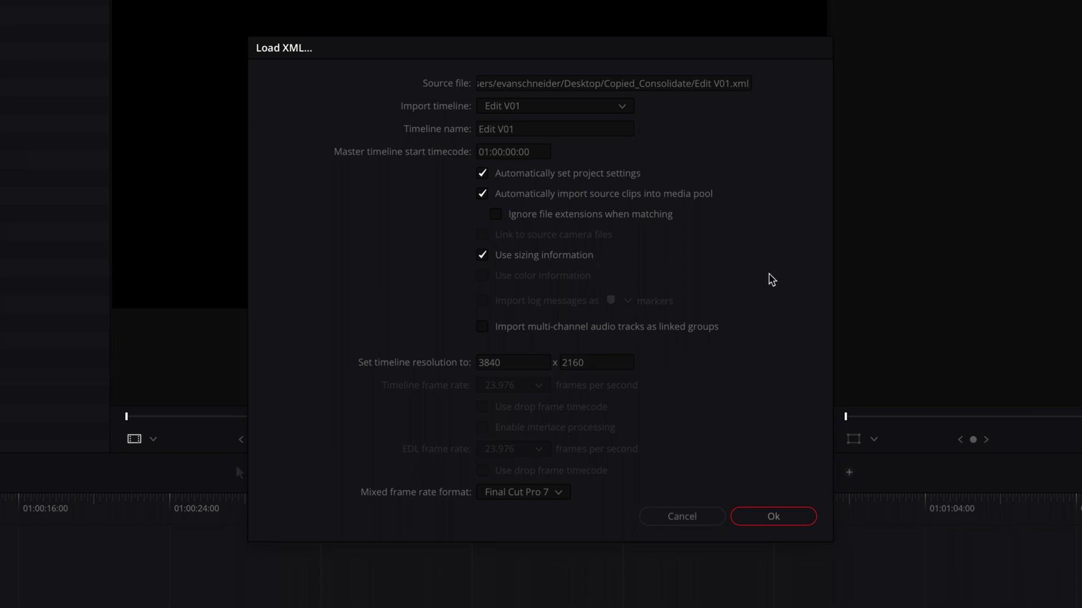
pyautogui.click(554, 493)
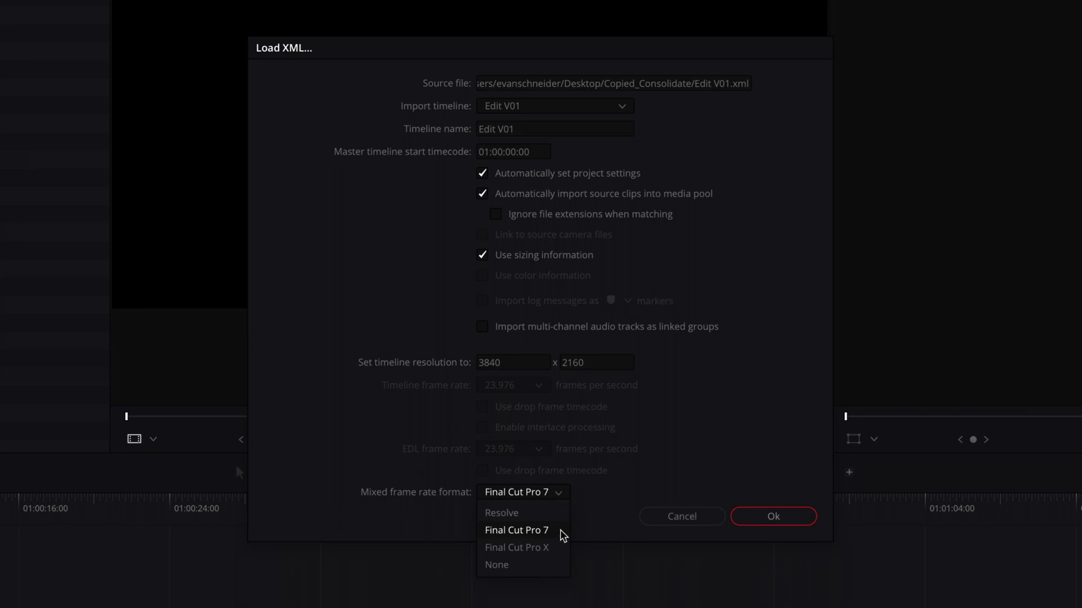
pyautogui.click(592, 488)
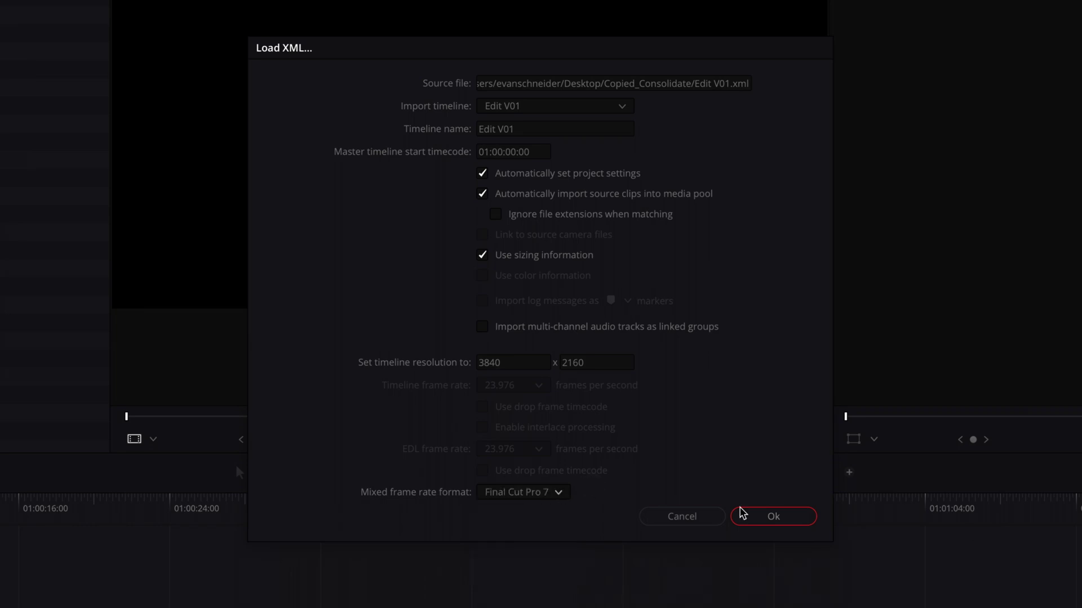
pyautogui.click(808, 517)
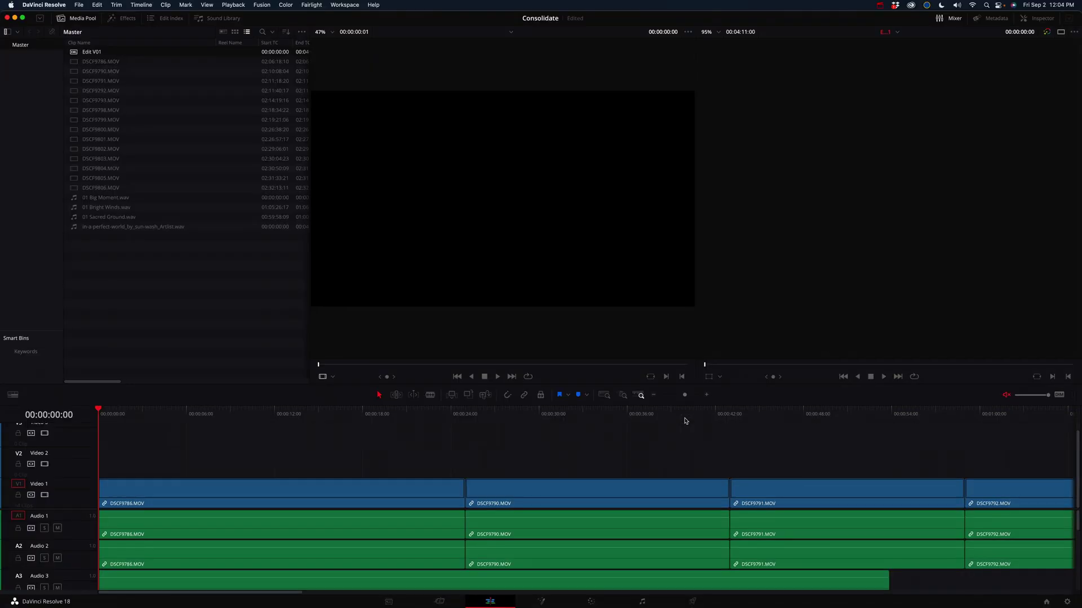
# Zoom out and enlarge Resolve's timeline, then compare its tracks against Premiere's Edit V01
pyautogui.press('super+minus')
pyautogui.press('super+minus')
pyautogui.press('super+minus')
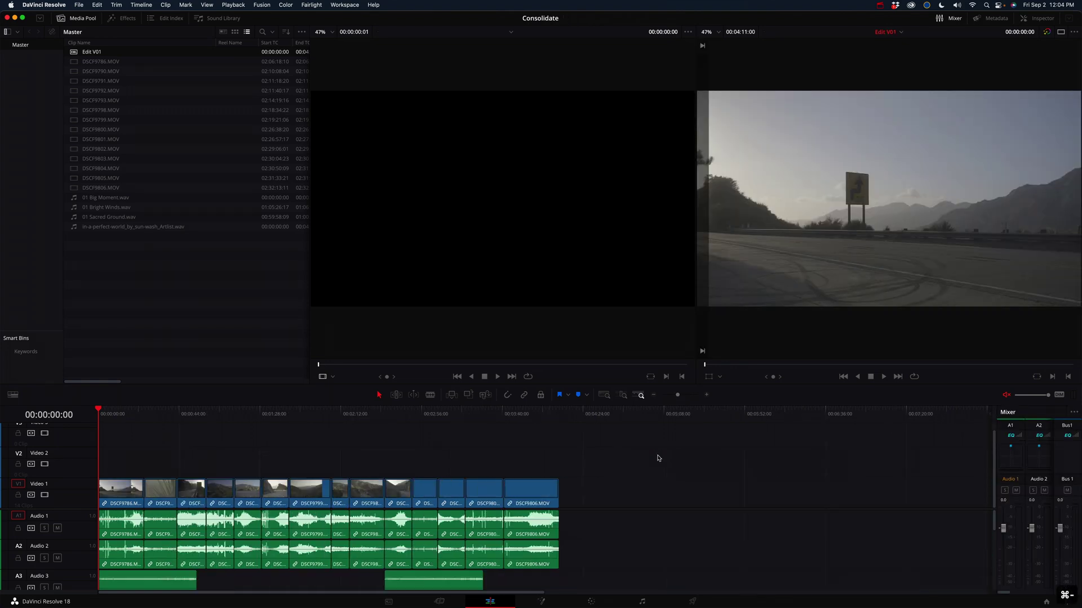
pyautogui.moveTo(777, 389); pyautogui.dragTo(777, 212)
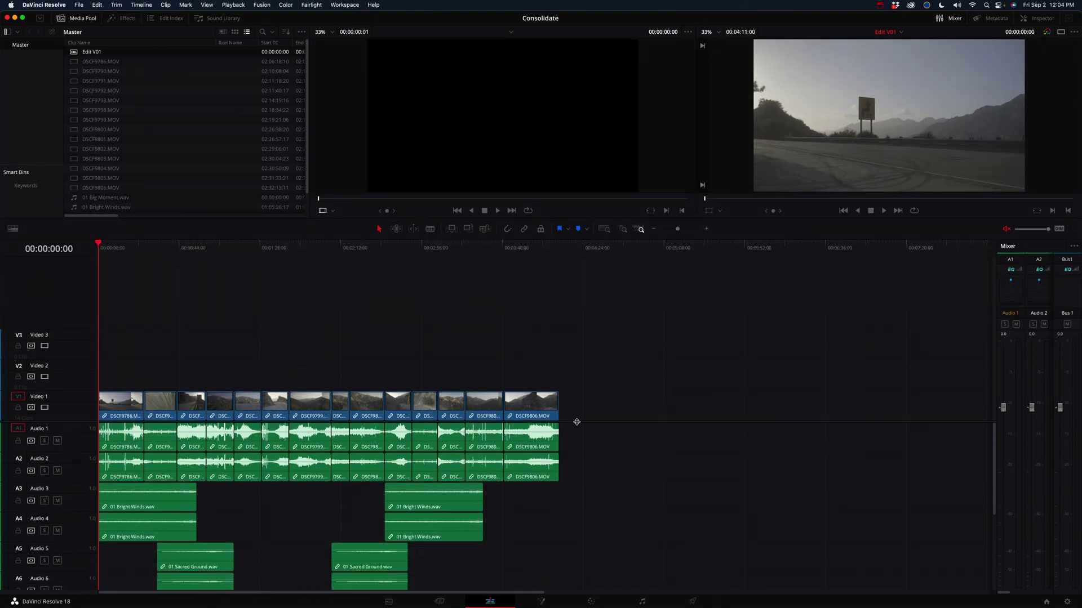
pyautogui.scroll(-5, 577, 422)
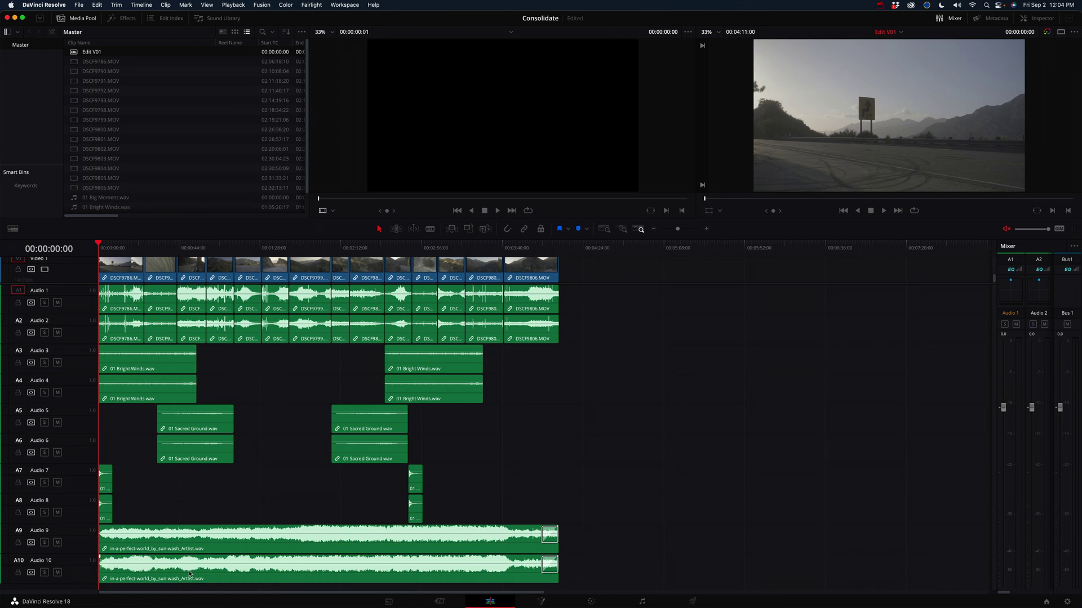
pyautogui.press('super+Tab')
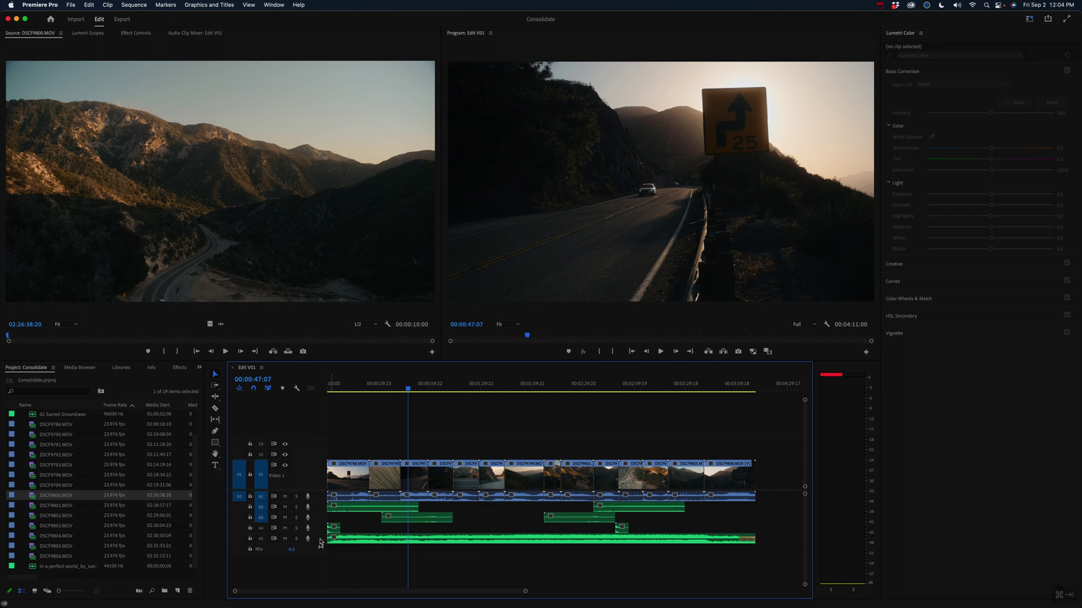
pyautogui.press('super+Tab')
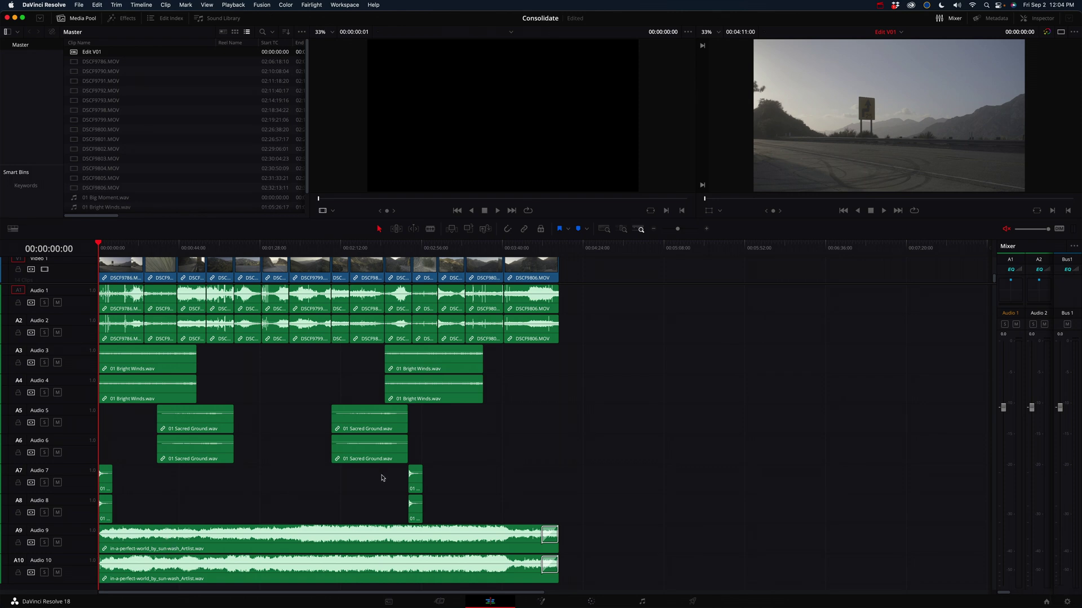
# Scrub the imported timeline to check the DSCF footage, then return to Premiere Pro
pyautogui.scroll(5, 577, 387)
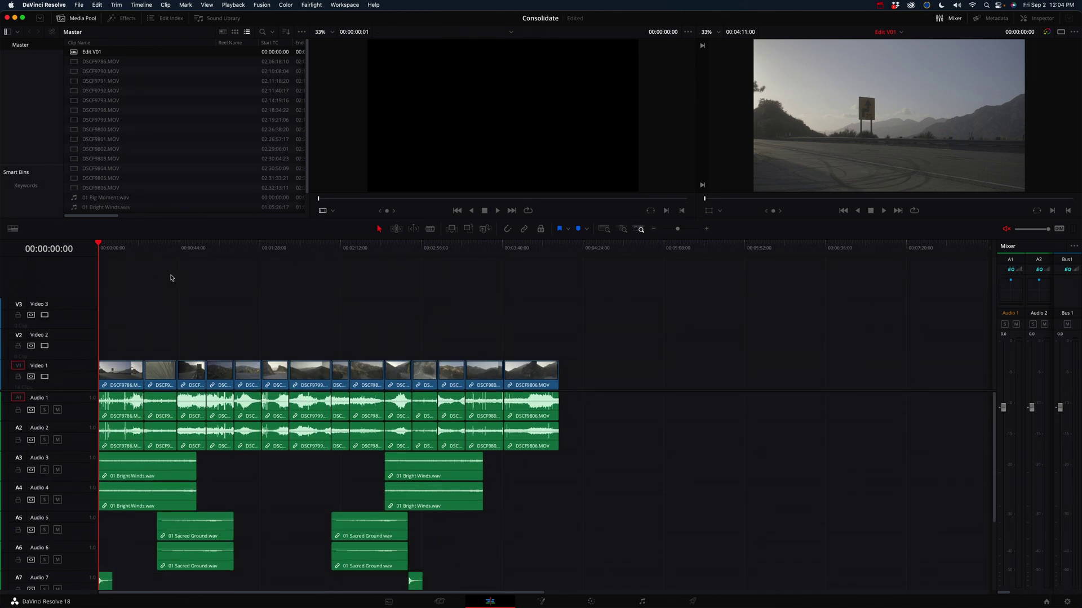
pyautogui.moveTo(113, 256); pyautogui.dragTo(490, 266)
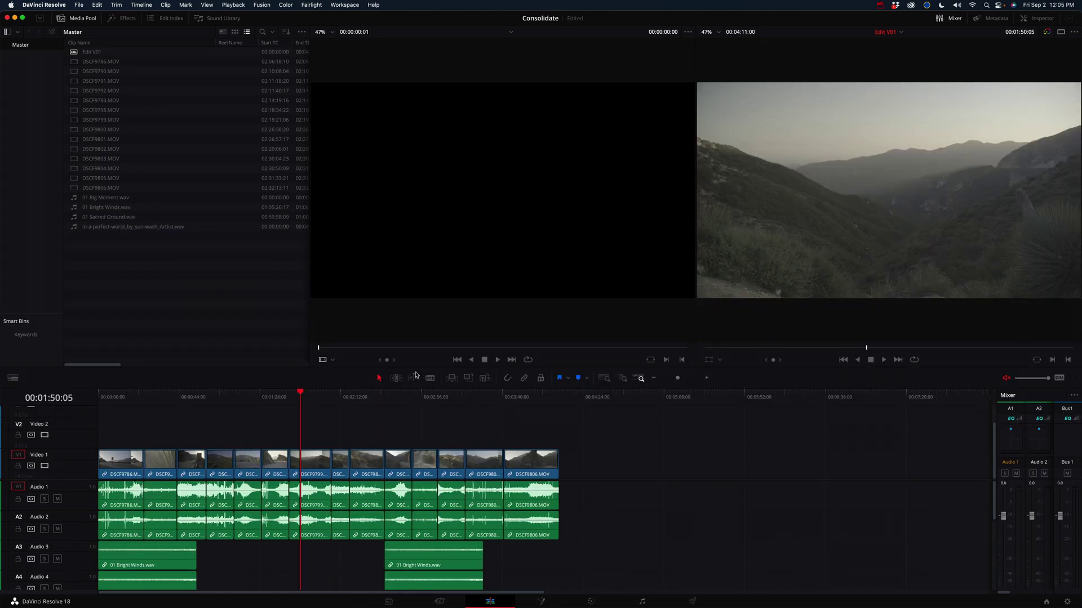
pyautogui.press('super+Tab')
pyautogui.press('Tab')
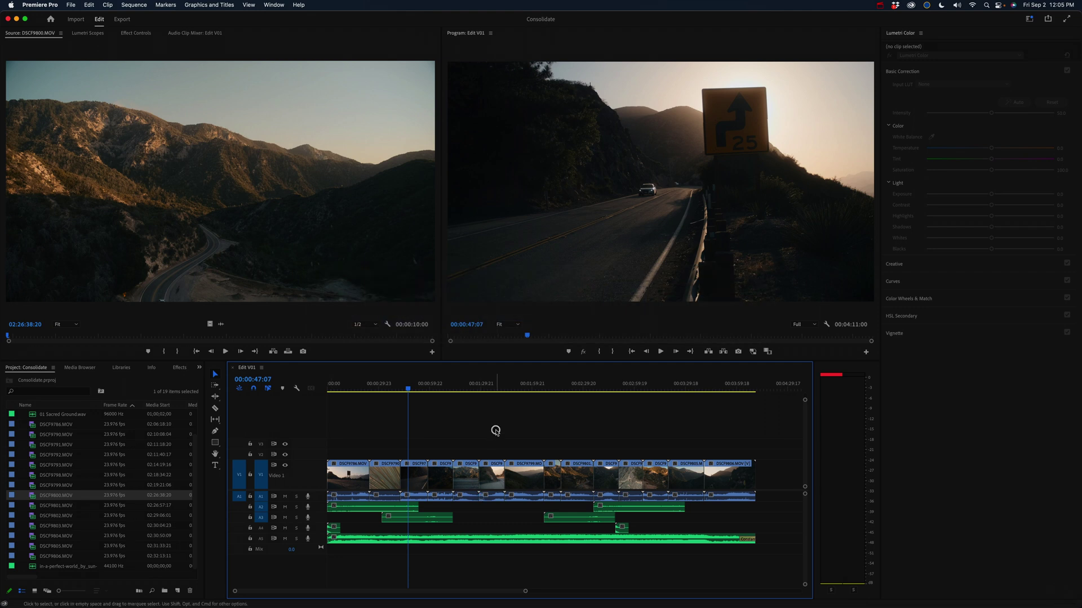
# Export Edit V01 as media with video off, Waveform Audio format and 24-bit sample size
pyautogui.click(68, 5)
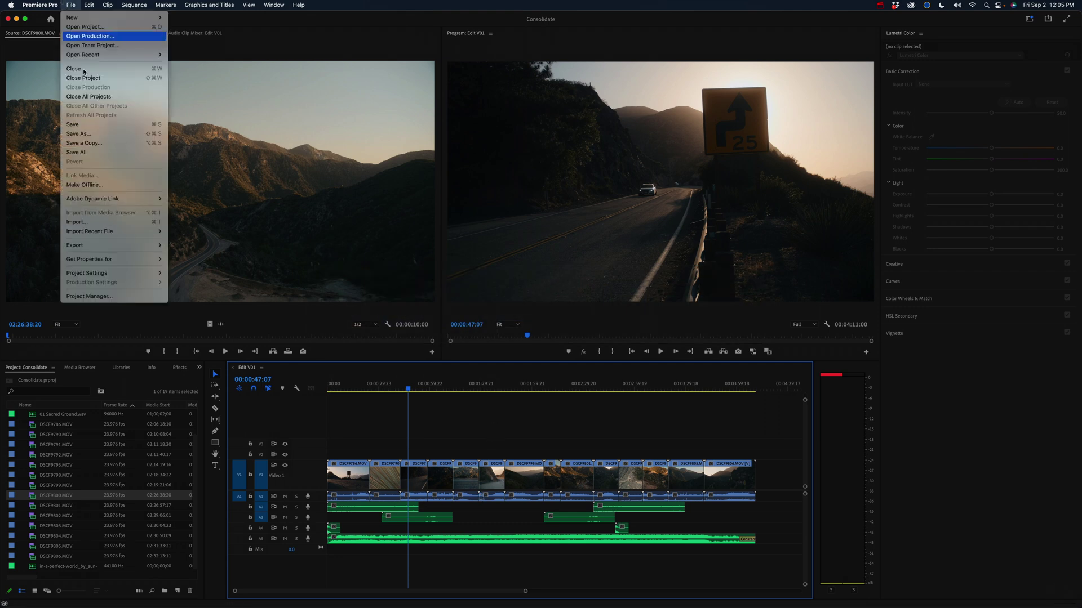
pyautogui.moveTo(124, 248)
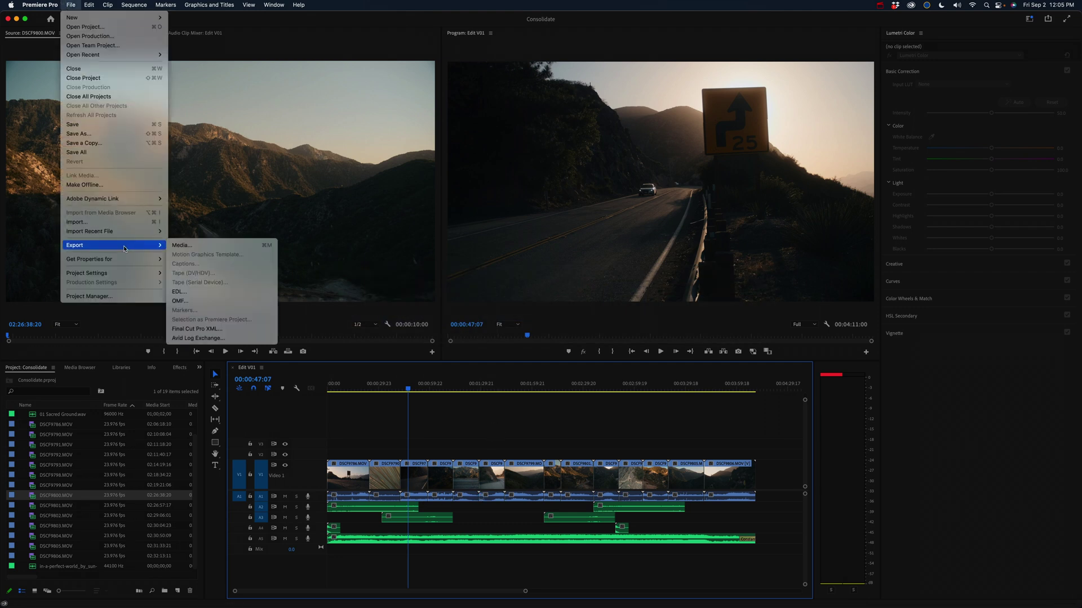
pyautogui.click(185, 247)
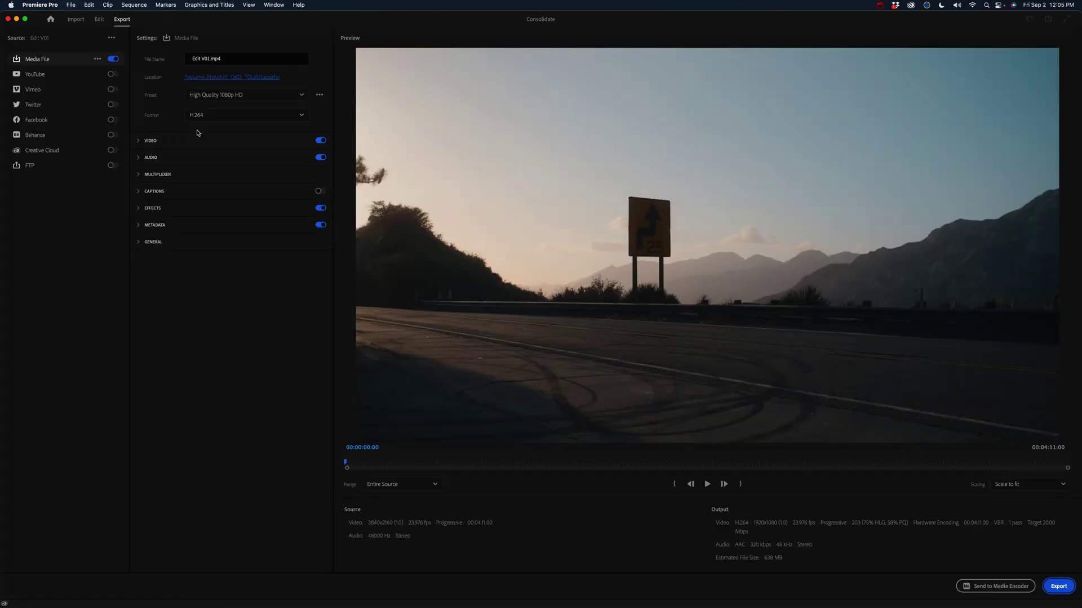
pyautogui.click(325, 143)
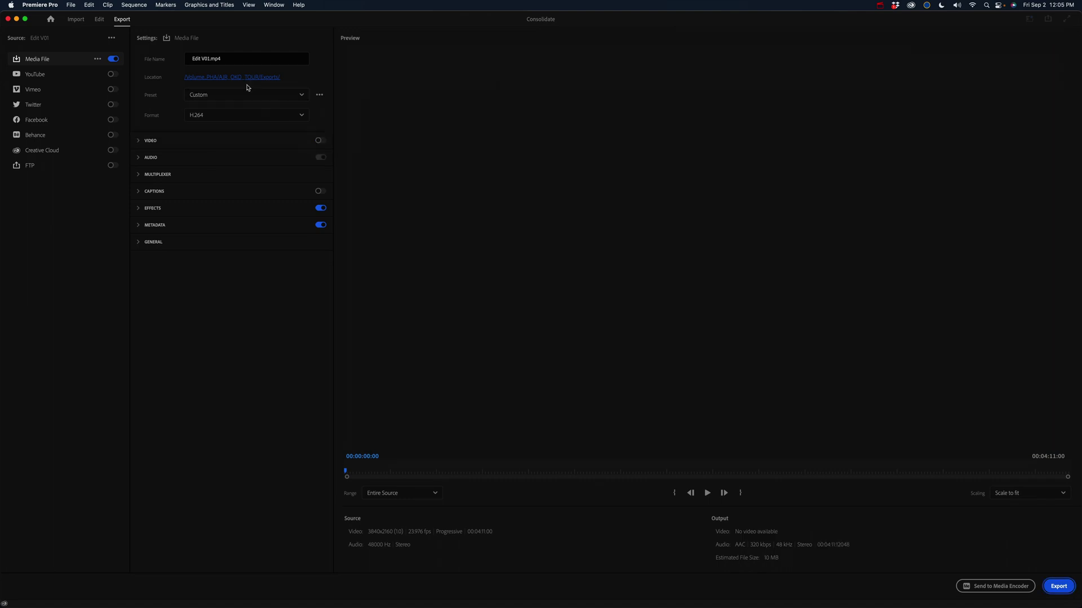
pyautogui.click(233, 117)
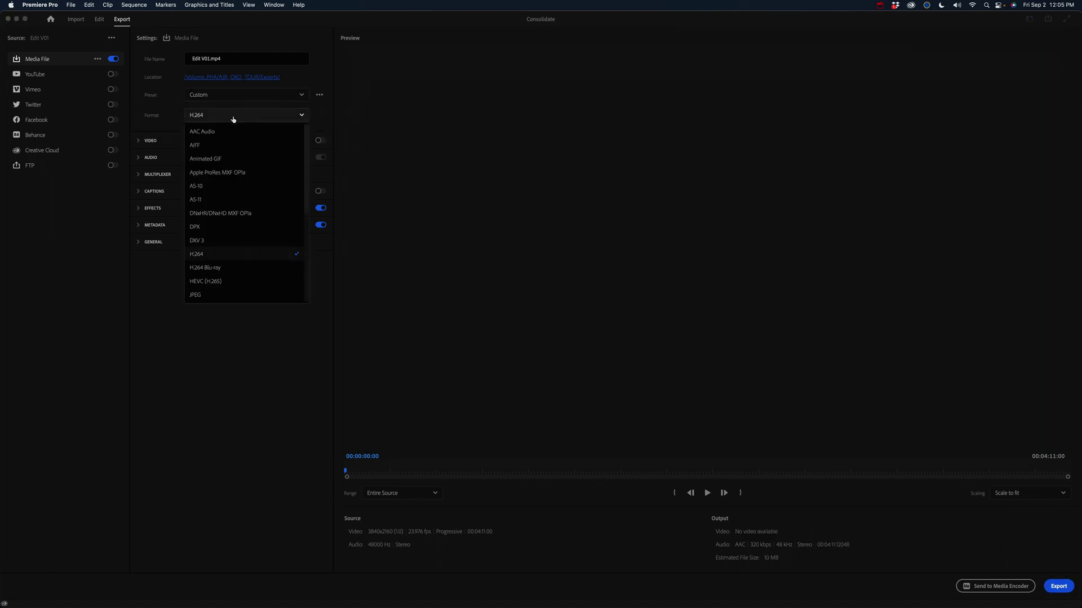
pyautogui.scroll(-5, 241, 271)
pyautogui.click(242, 293)
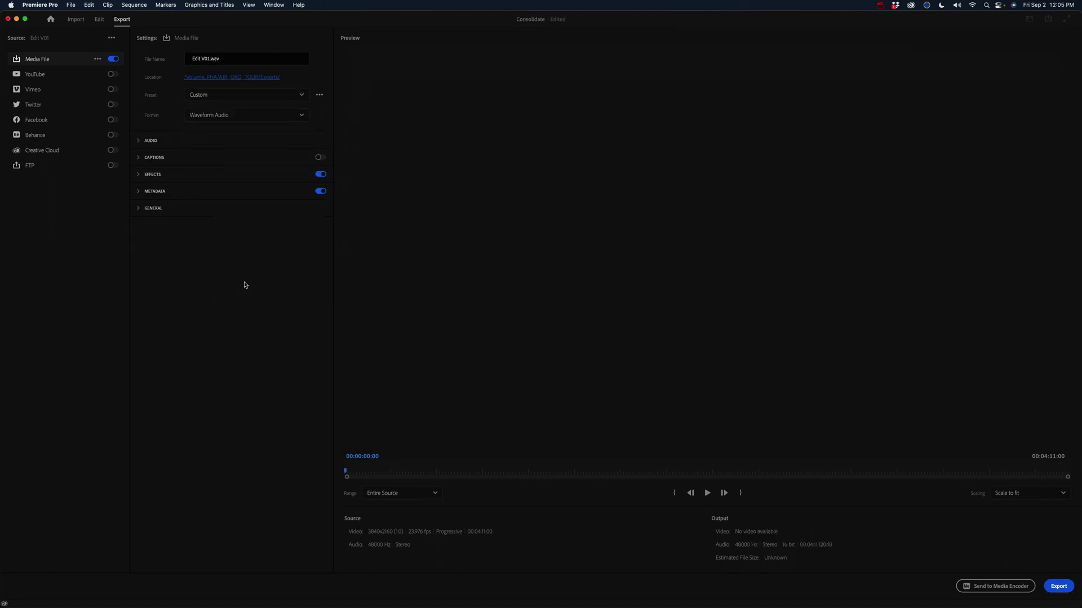
pyautogui.click(182, 142)
pyautogui.click(217, 248)
pyautogui.click(218, 288)
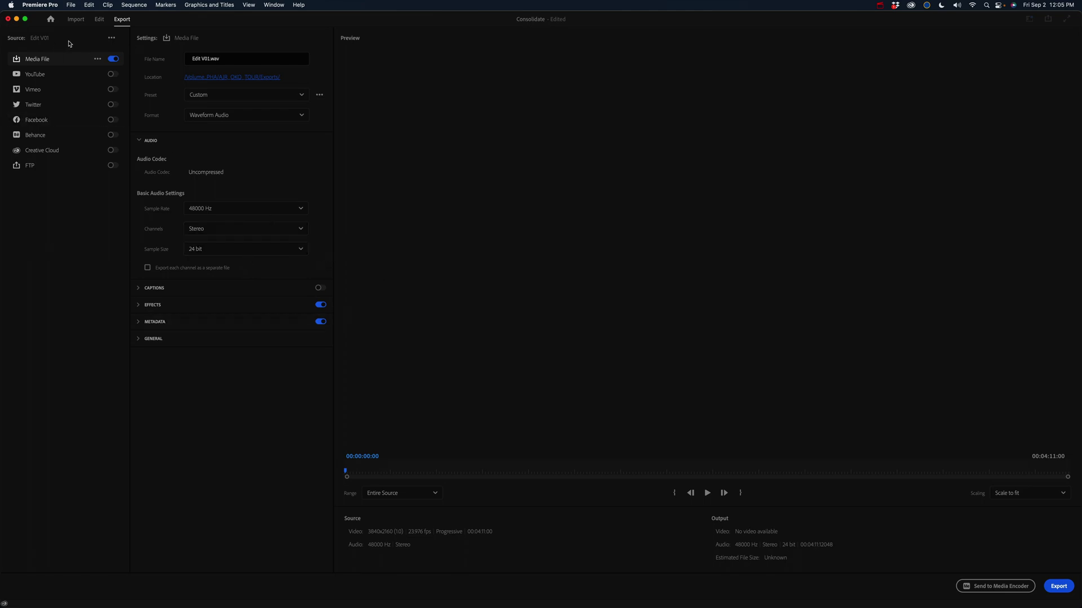
# Leave the export screen and return to Premiere's Edit workspace with no clips selected
pyautogui.click(77, 19)
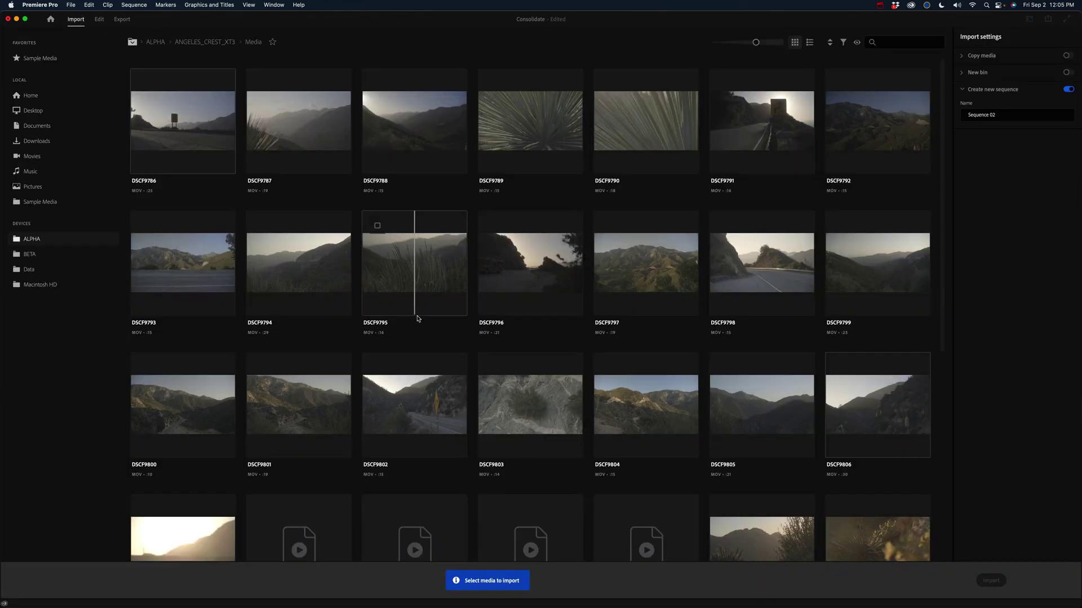
pyautogui.click(100, 20)
pyautogui.click(446, 430)
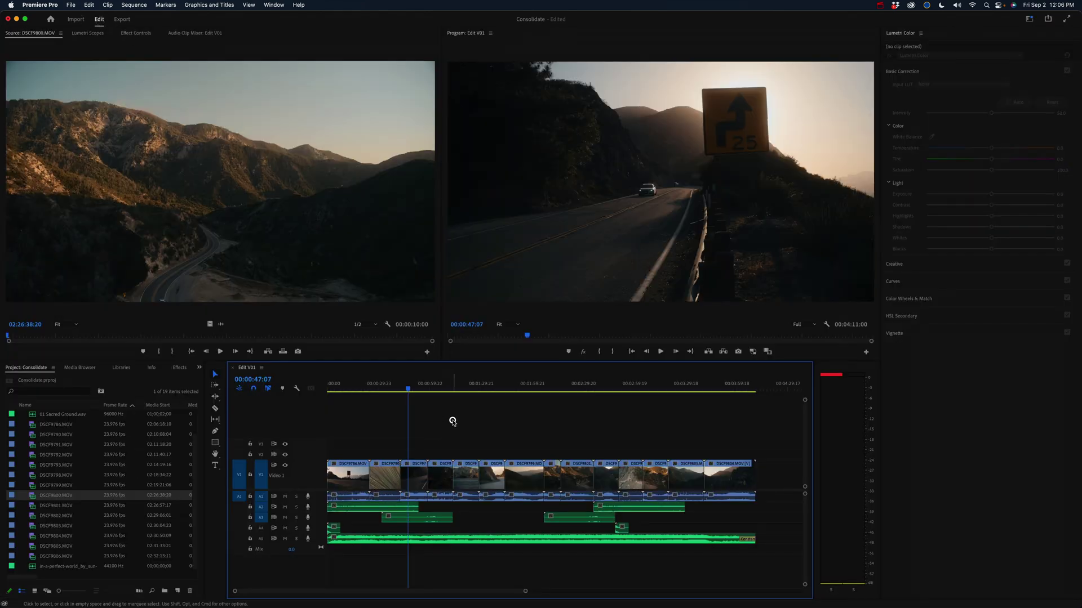
# In DaVinci Resolve, move the playhead to the palm-leaf clip and open the Color page
pyautogui.press('super+Tab')
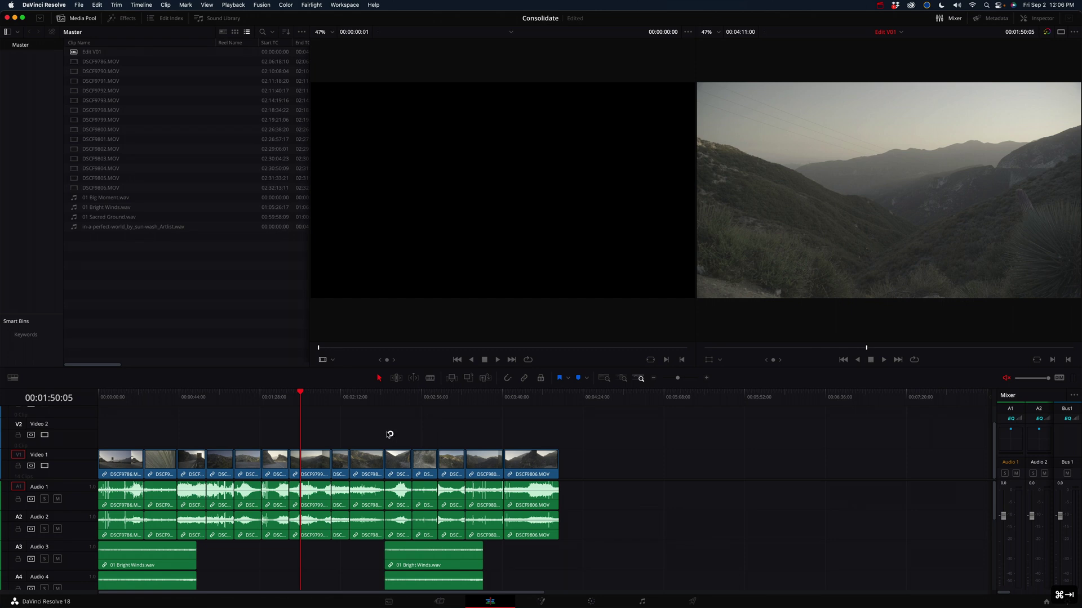
pyautogui.click(337, 397)
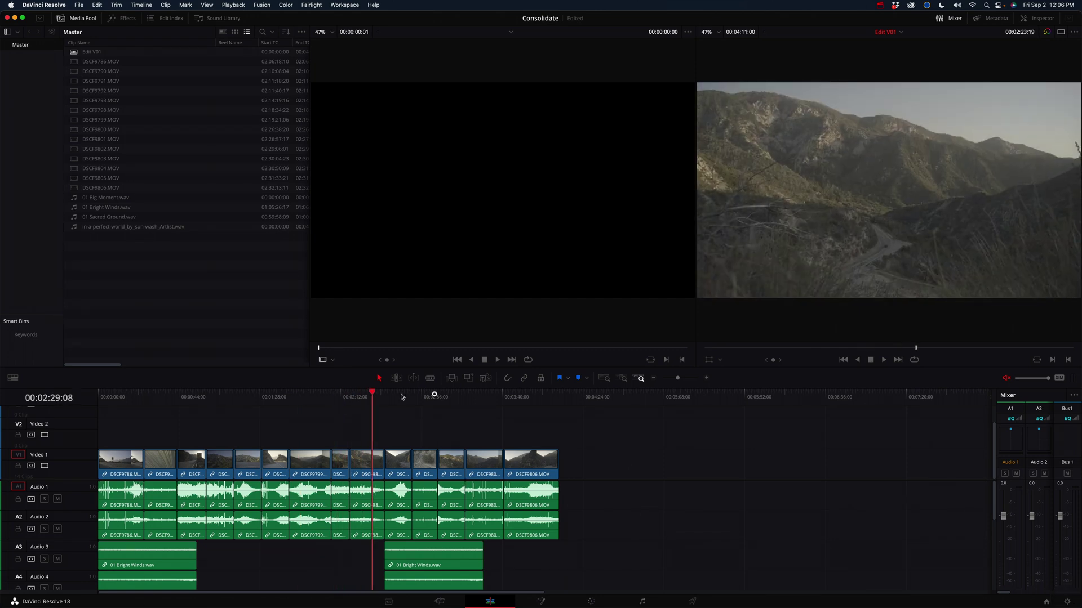
pyautogui.click(142, 420)
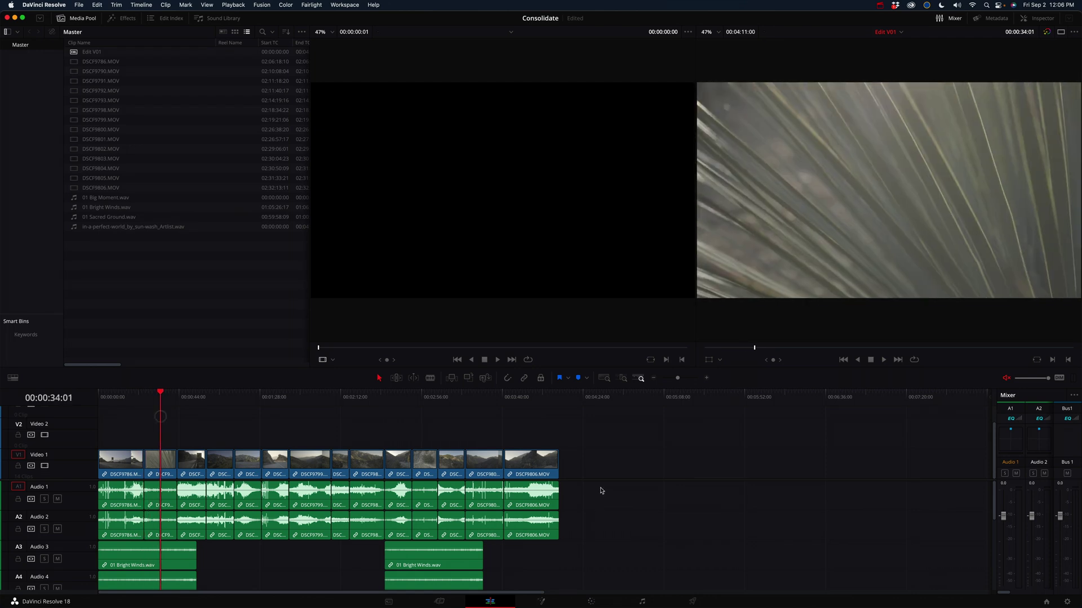
pyautogui.click(590, 602)
# Select all 14 clips on the Color page and apply the LC F-Log to 709 LUT
pyautogui.click(135, 333)
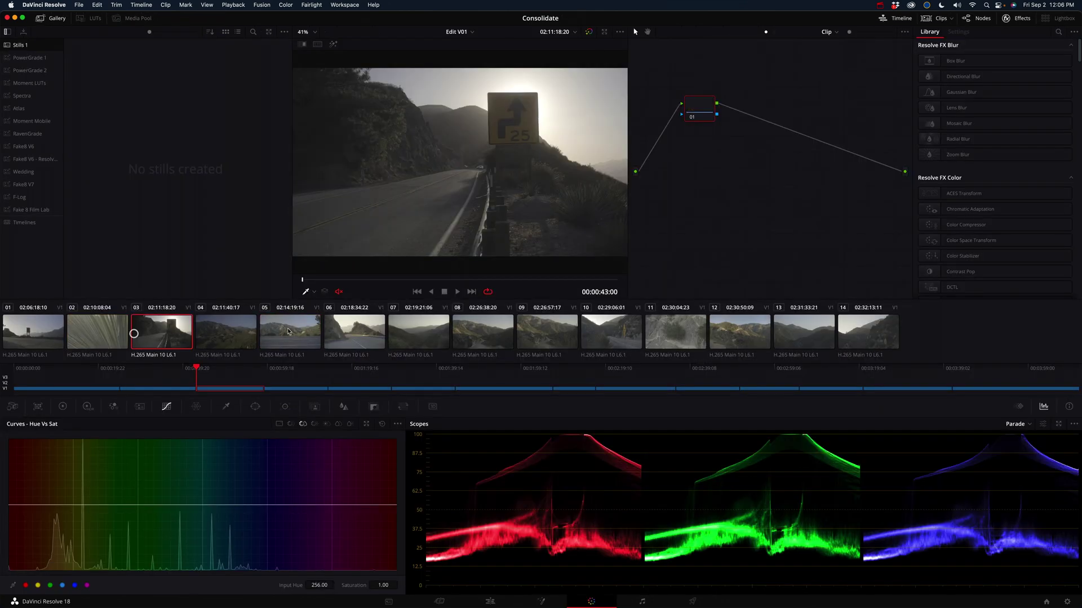
pyautogui.click(480, 340)
pyautogui.click(41, 340)
pyautogui.keyDown('shift'); pyautogui.click(868, 334); pyautogui.keyUp('shift')
pyautogui.rightClick(506, 335)
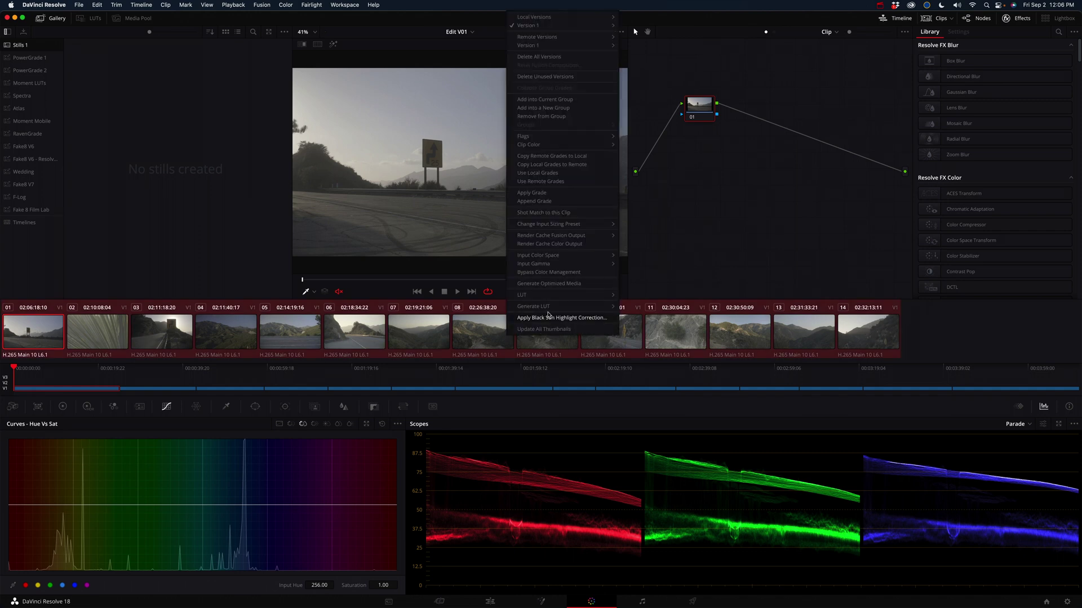
pyautogui.moveTo(562, 300)
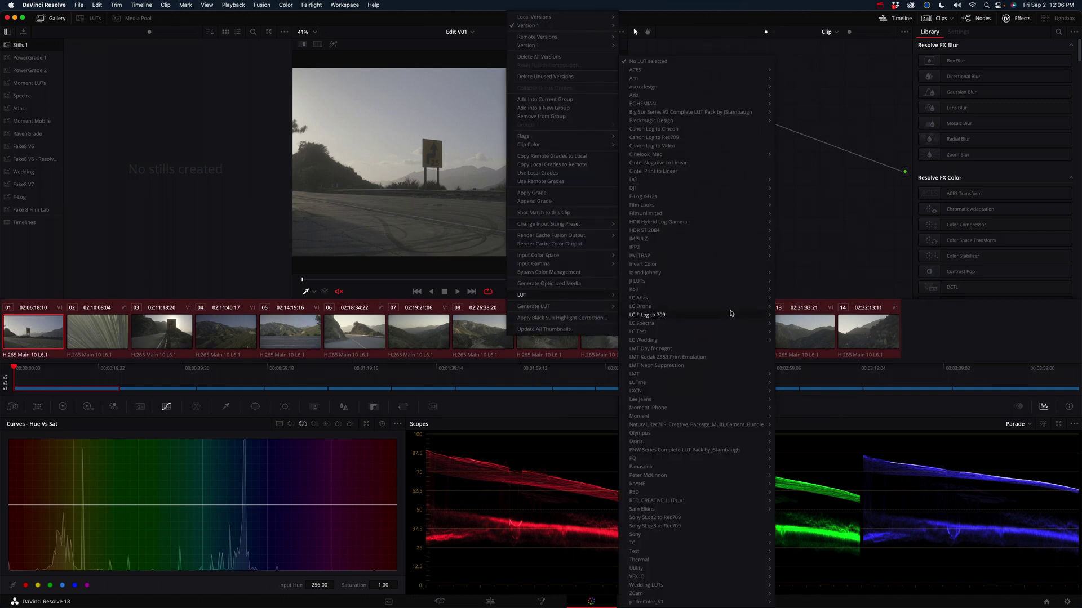
pyautogui.moveTo(733, 314)
pyautogui.click(872, 334)
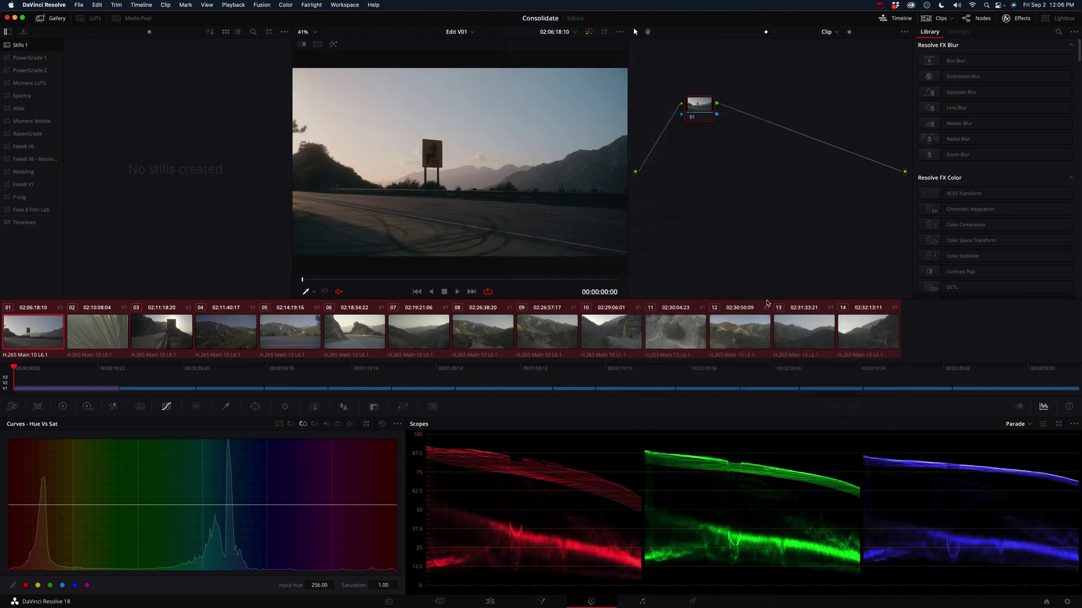
# Review the LUT result on clips 10 and 09 and across the timeline, then go to Deliver
pyautogui.click(613, 338)
pyautogui.click(524, 336)
pyautogui.moveTo(282, 388); pyautogui.dragTo(163, 381)
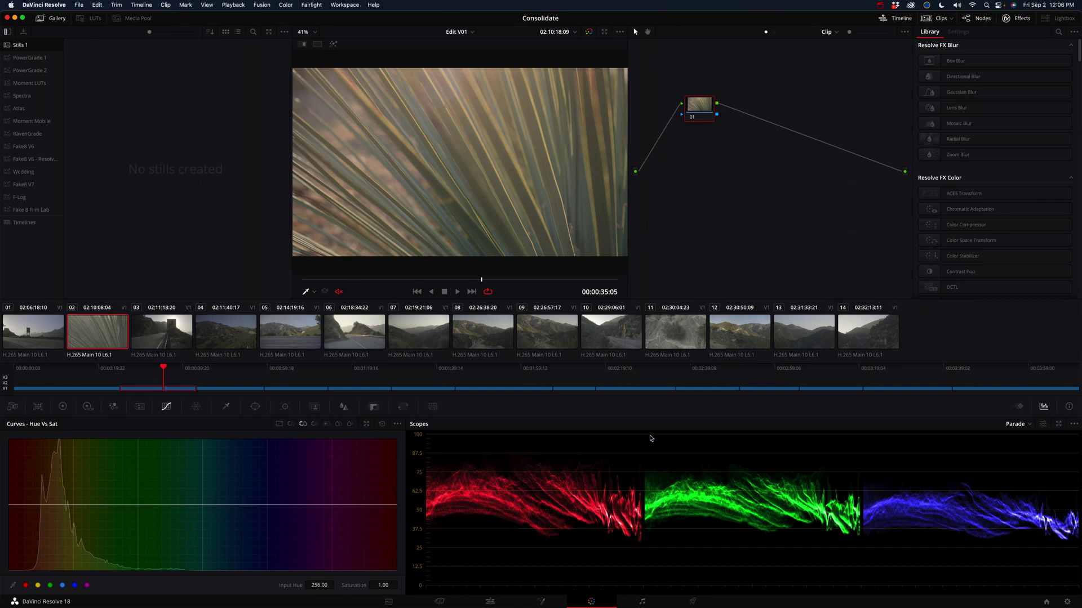
pyautogui.click(692, 601)
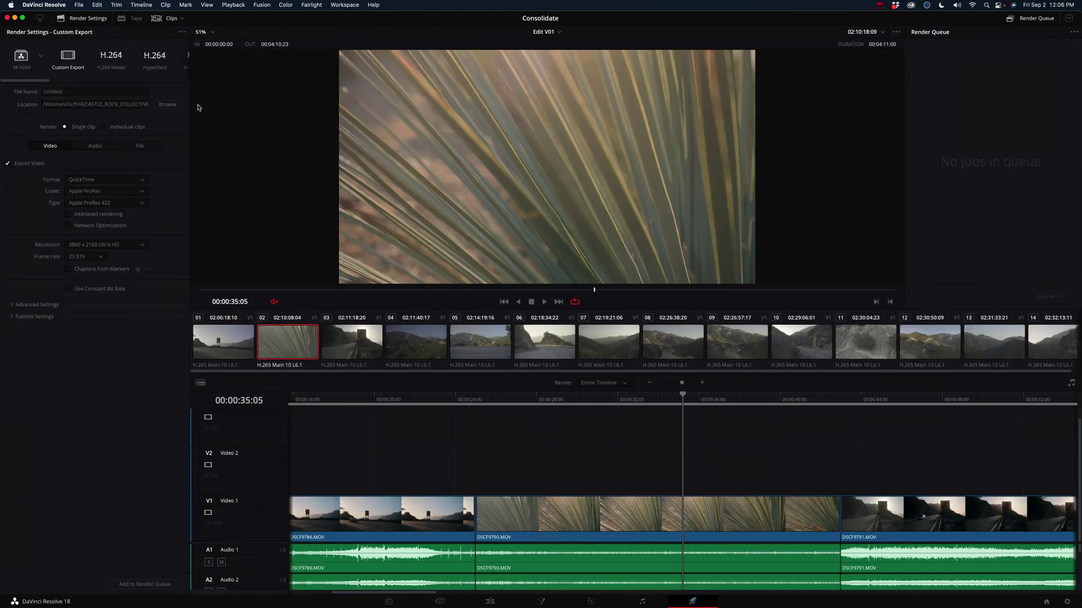
# Render individual clips using the Premiere XML preset (QuickTime Apple ProRes 4444)
pyautogui.click(138, 128)
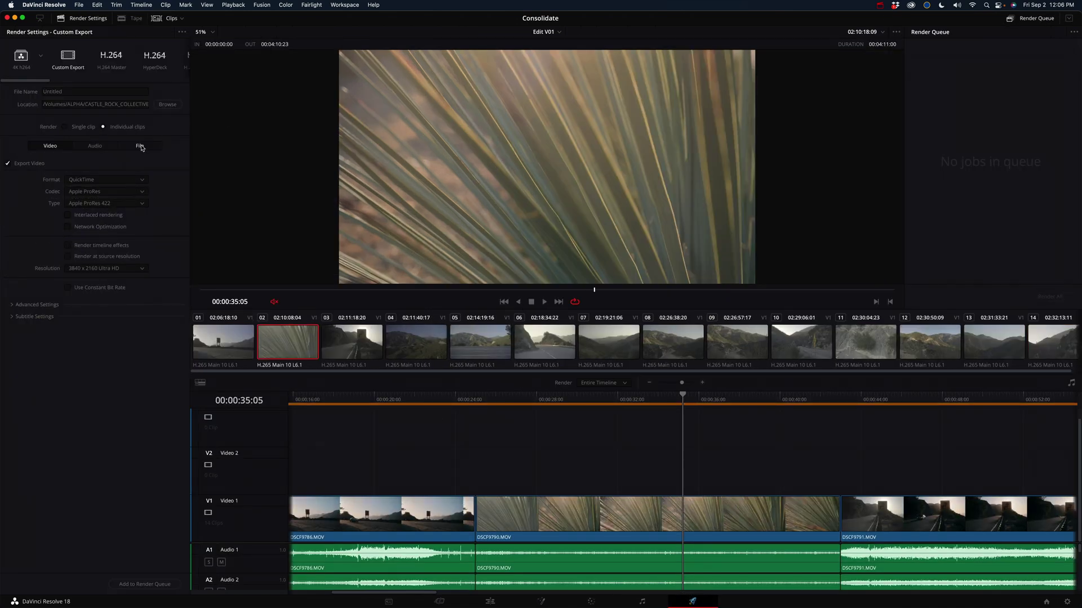
pyautogui.moveTo(31, 80); pyautogui.dragTo(137, 80)
pyautogui.click(117, 56)
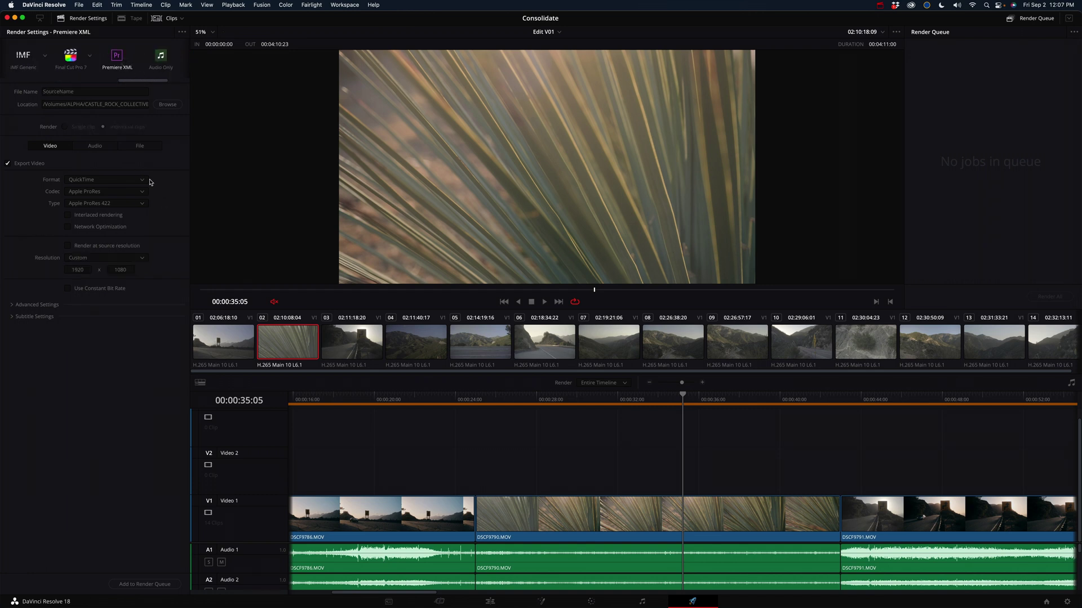